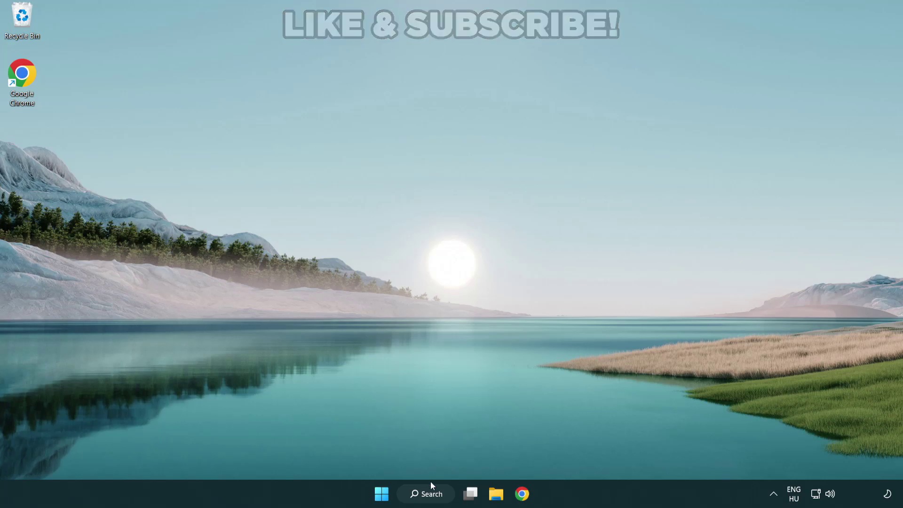
Step: Search Windows for 'device manager' and launch Device Manager from the results
left_click(431, 498)
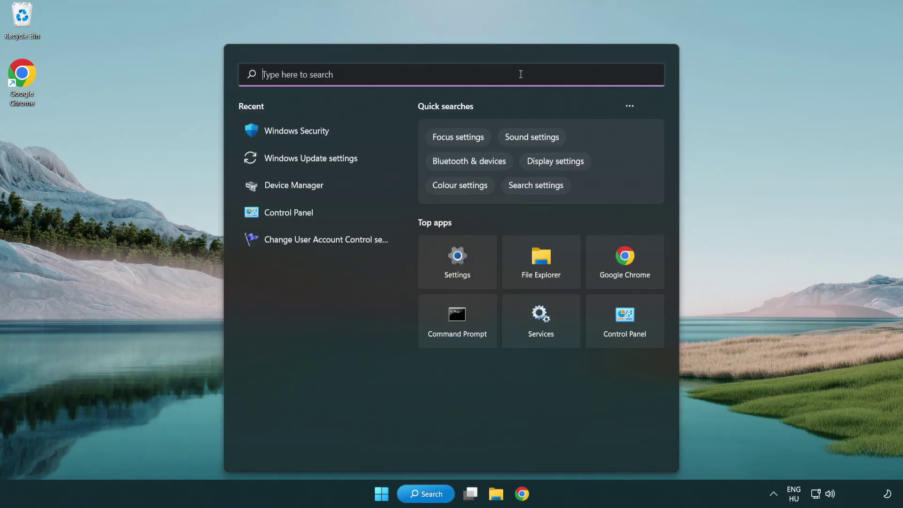
type("device m")
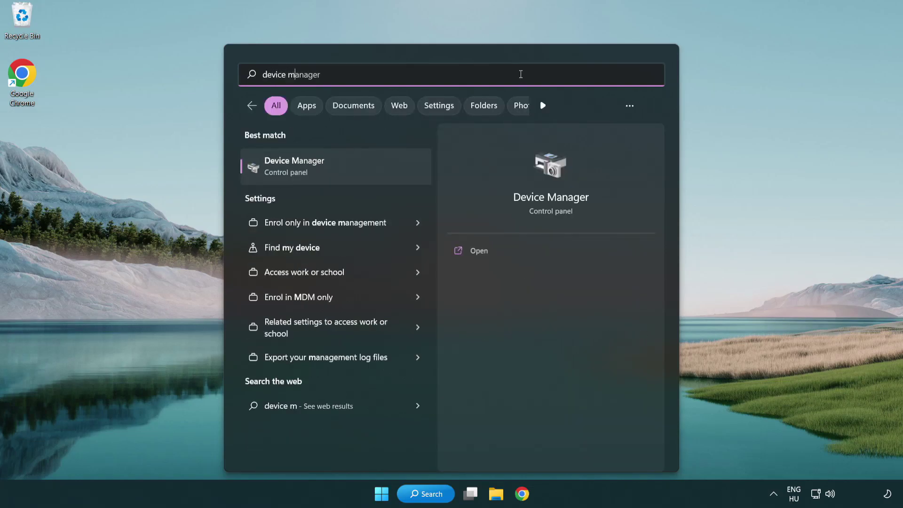
type("anager")
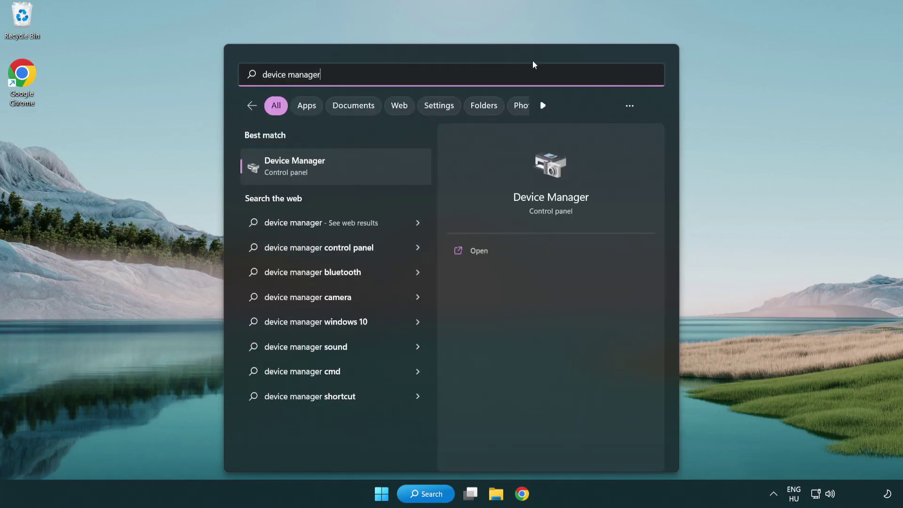
left_click(361, 172)
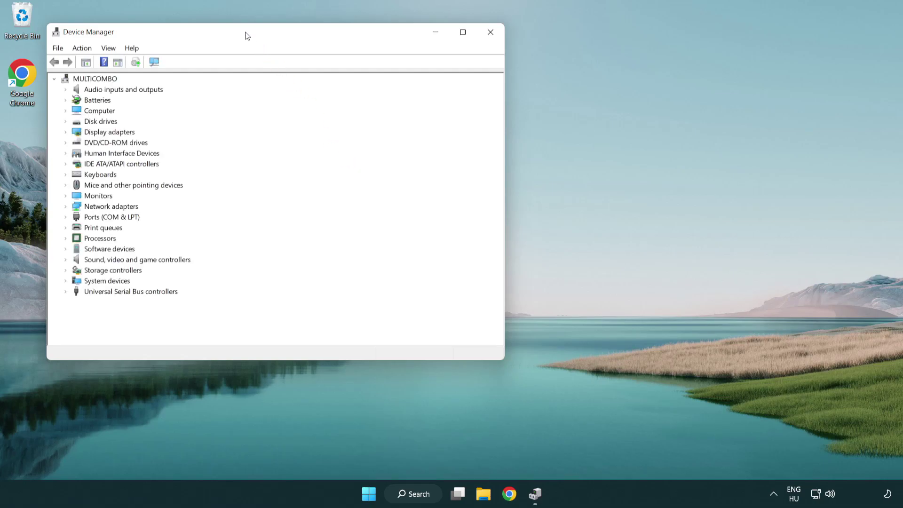
Step: Auto-search for a newer VMware SVGA 3D display driver; the best one is already installed
left_click_drag(247, 36, 398, 91)
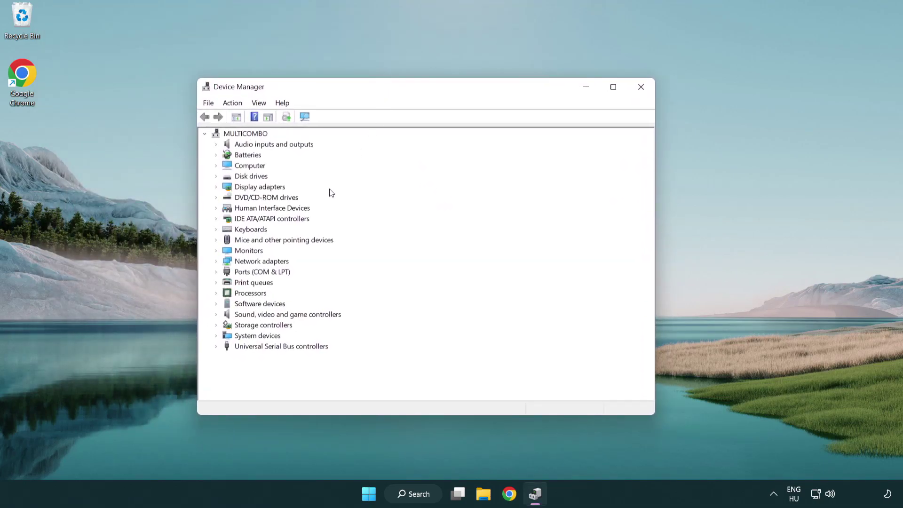
left_click(248, 188)
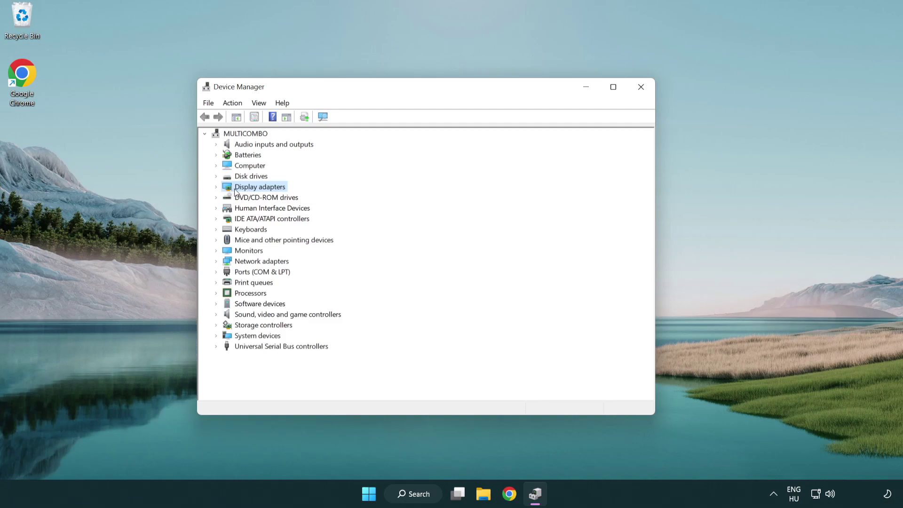
left_click(216, 188)
left_click(253, 199)
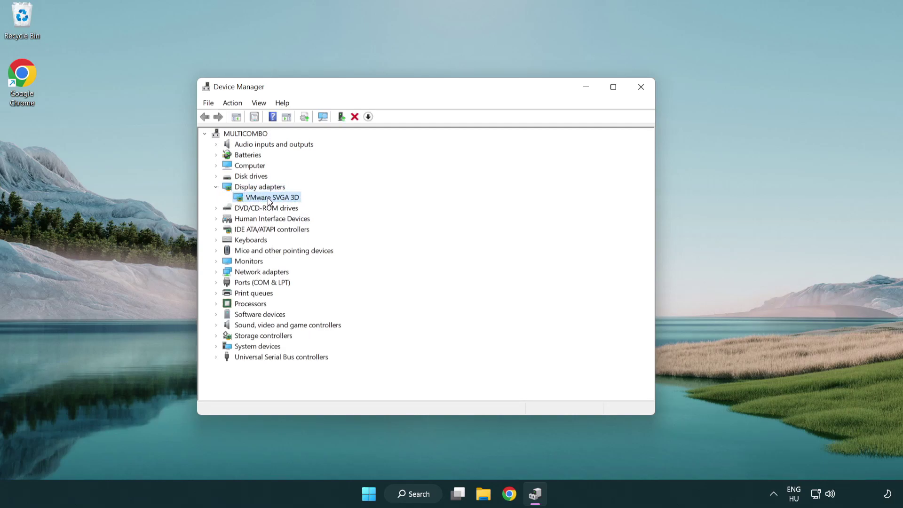
right_click(266, 199)
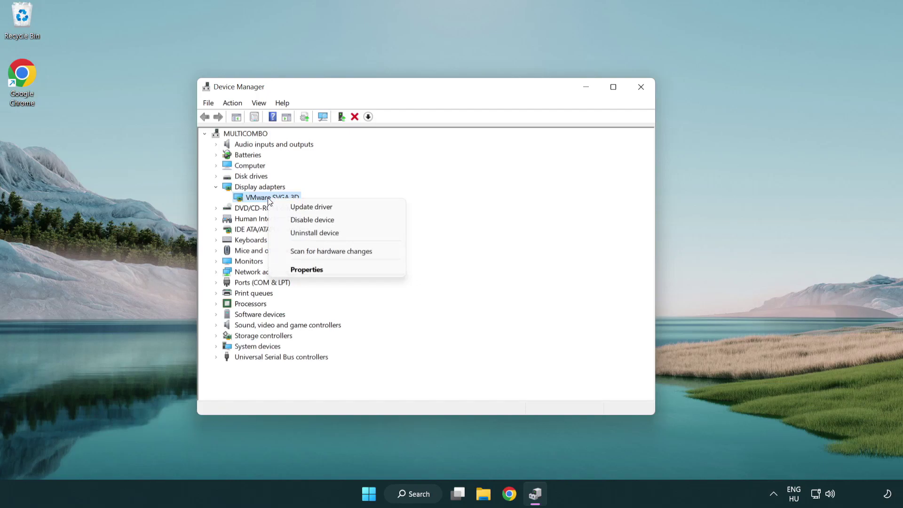
left_click(356, 209)
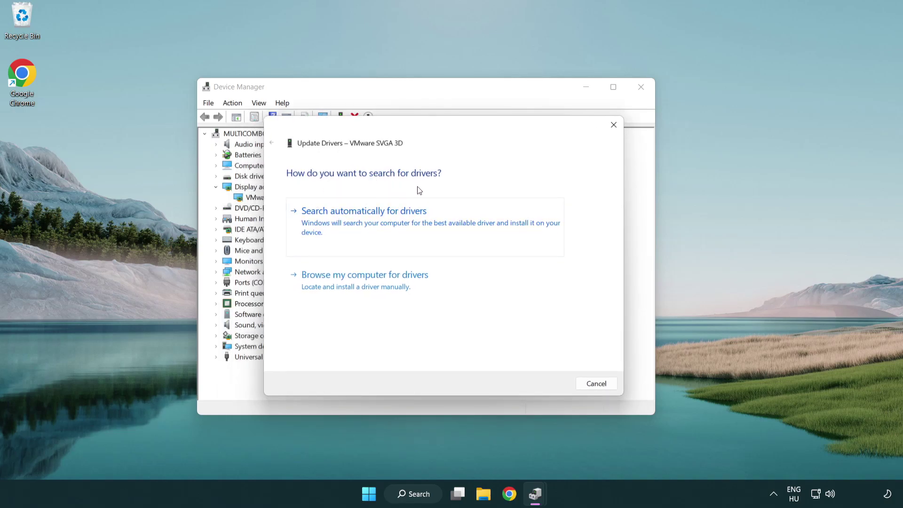
left_click(397, 219)
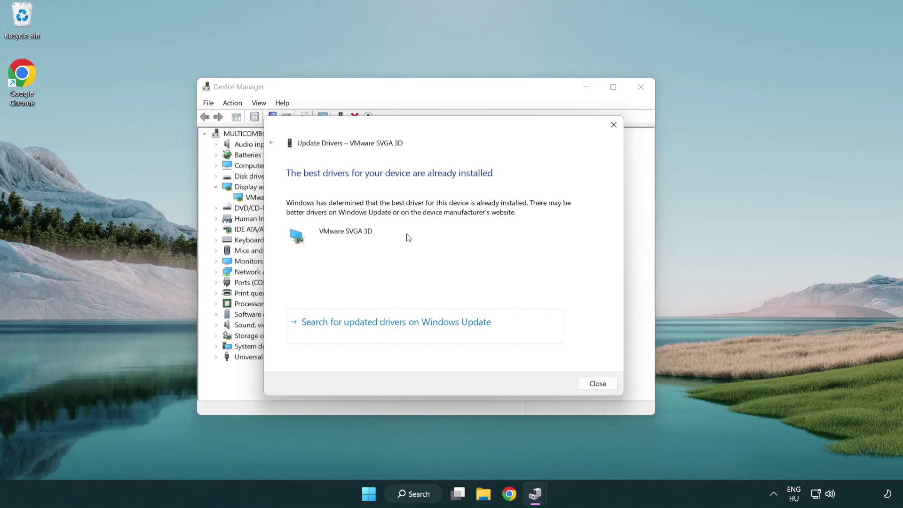
left_click(598, 384)
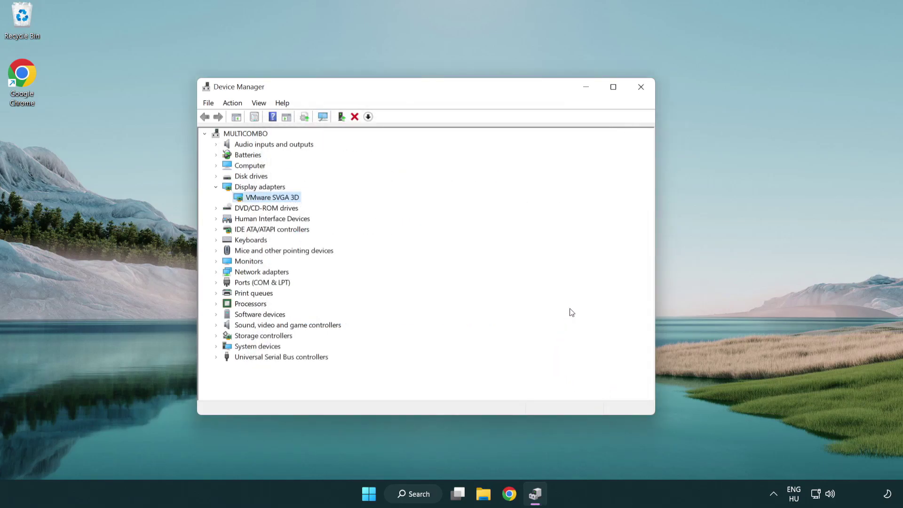
Step: Close Device Manager, check for updates in Windows Update, then close Settings
left_click(643, 90)
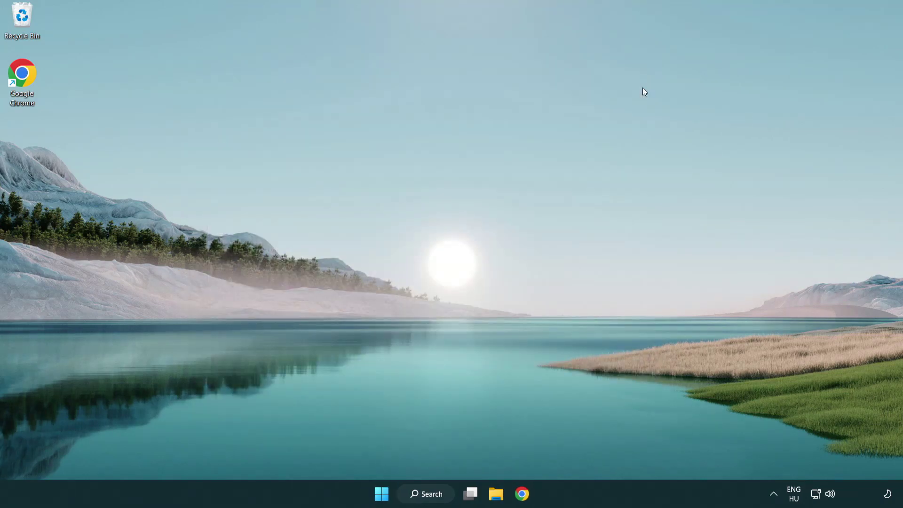
left_click(434, 492)
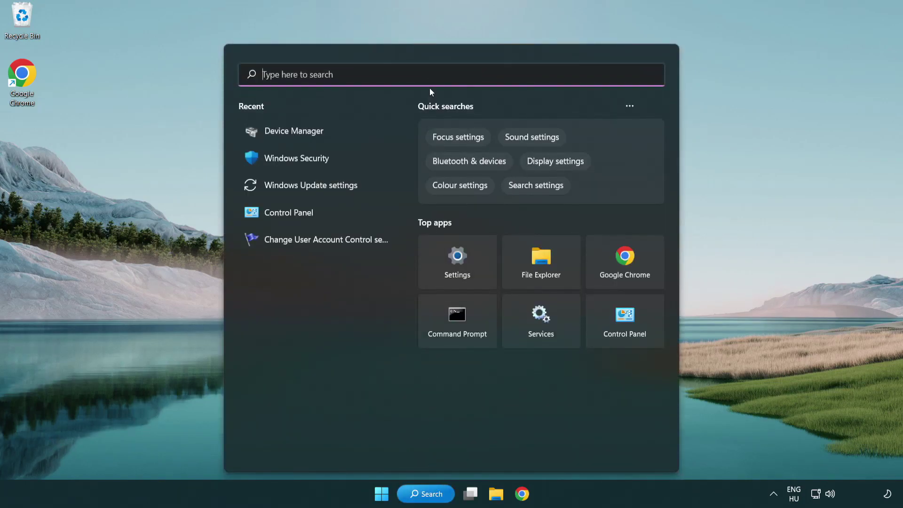
type("update")
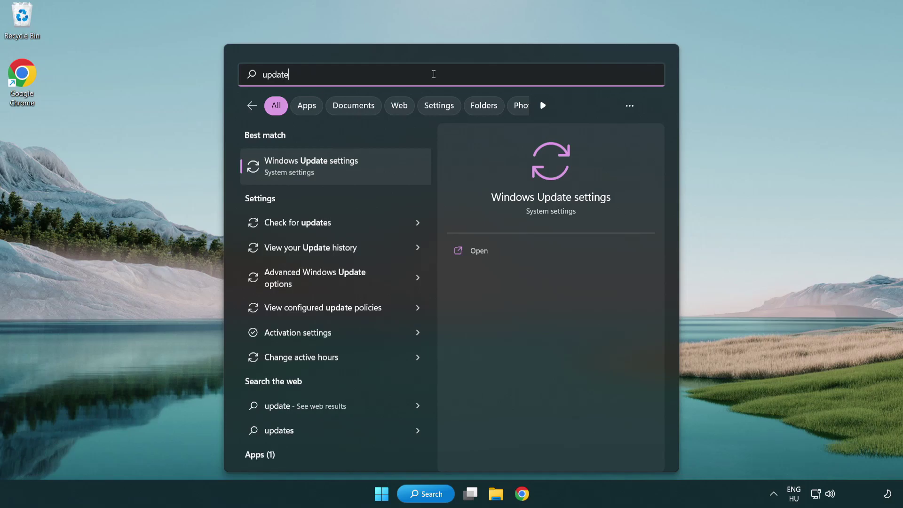
left_click(352, 171)
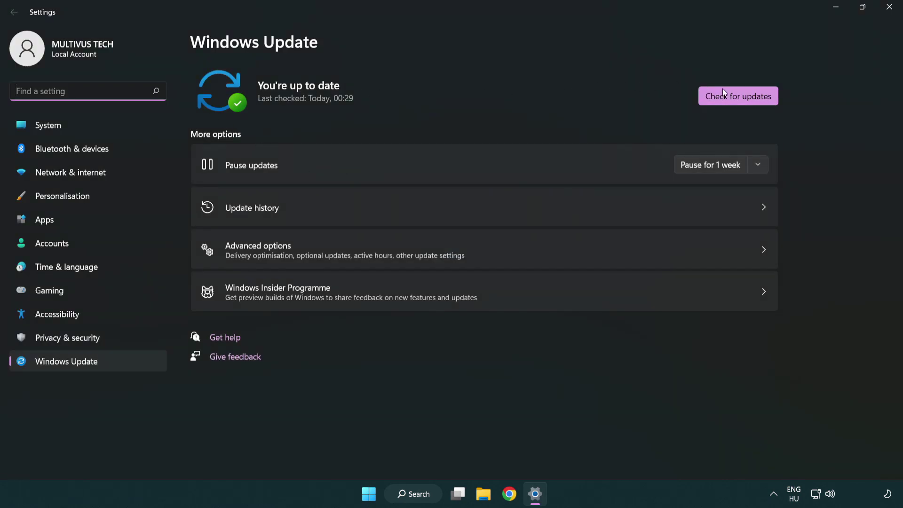
left_click(754, 102)
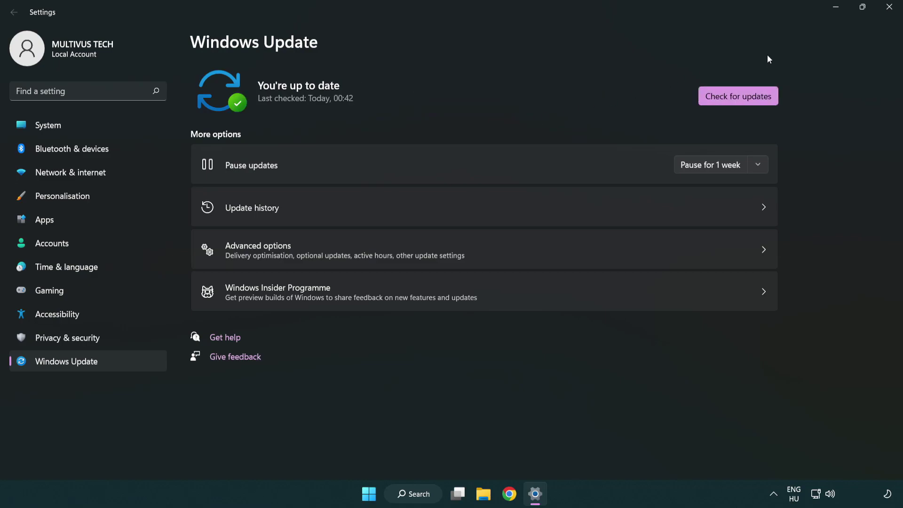
left_click(886, 13)
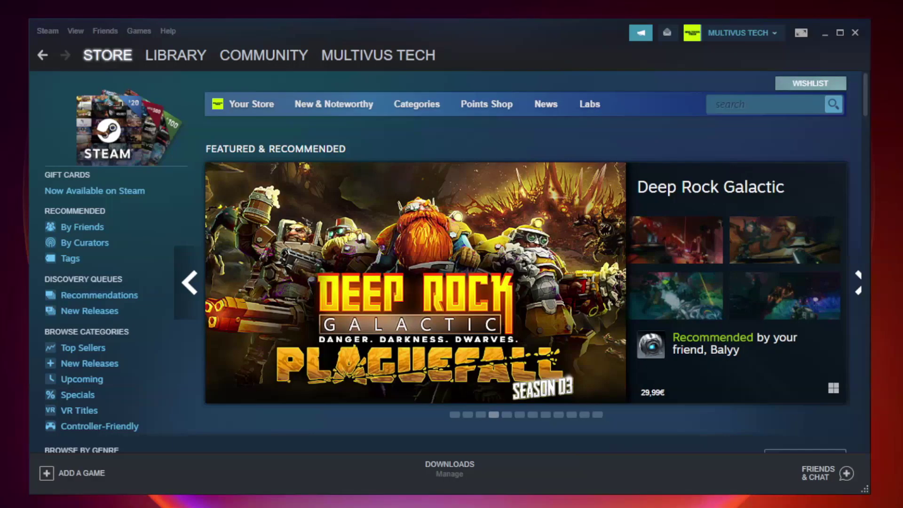
Step: Open the Properties of YOUR NOT WORKING GAME from the Steam library home
mouse_move(160, 57)
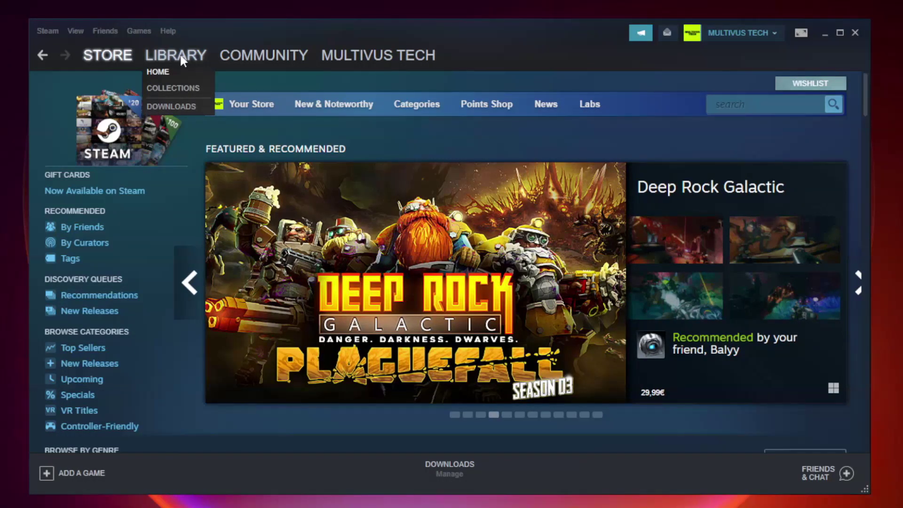
left_click(183, 61)
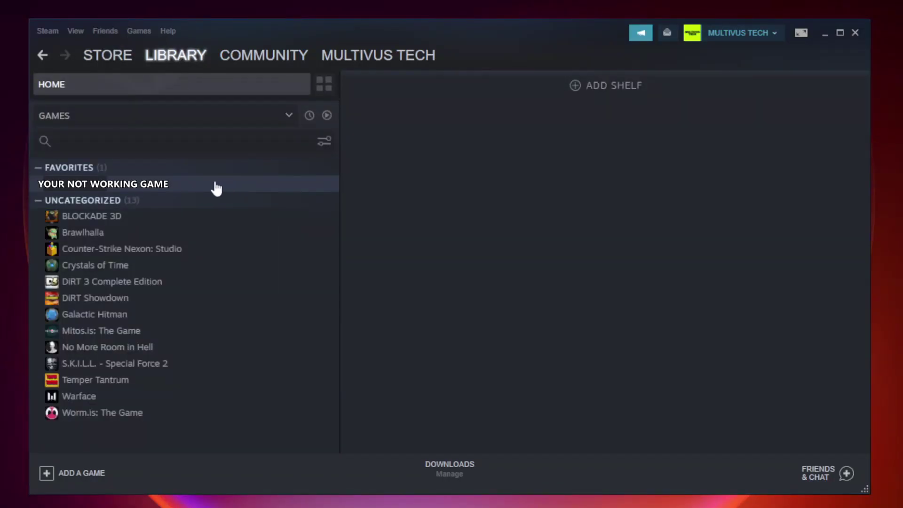
left_click(195, 185)
right_click(195, 187)
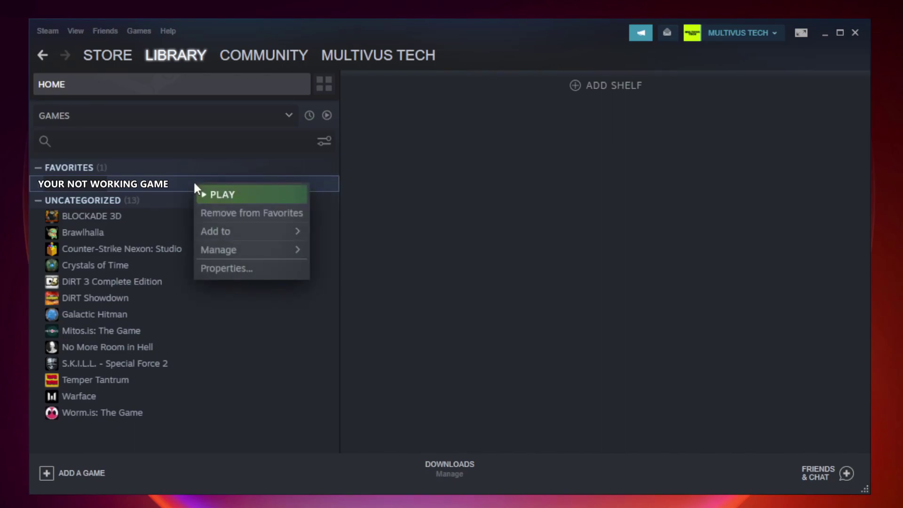
left_click(249, 268)
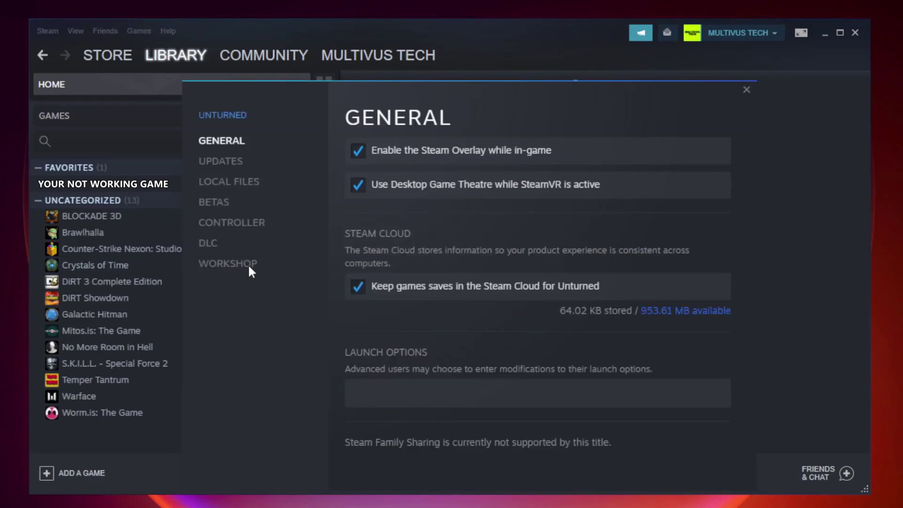
Step: Verify the game's files under Local Files, validating all 9192 files
left_click(240, 186)
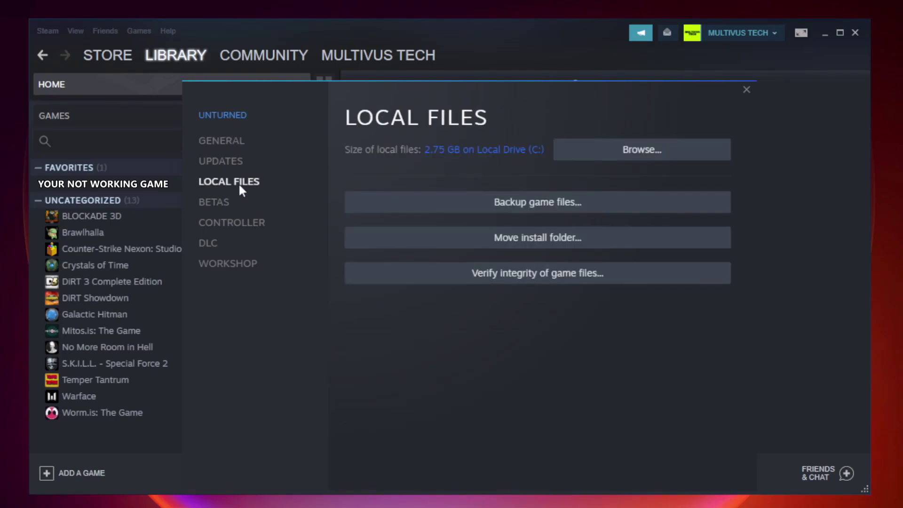
left_click(546, 279)
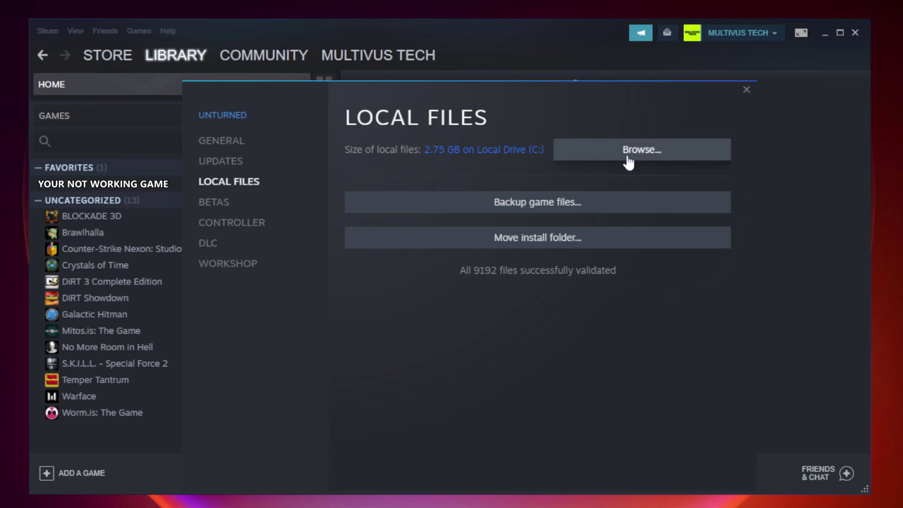
Step: Open the game's install folder and bring up Properties for the YOUR NOT WORKING GAME shortcut
left_click(646, 158)
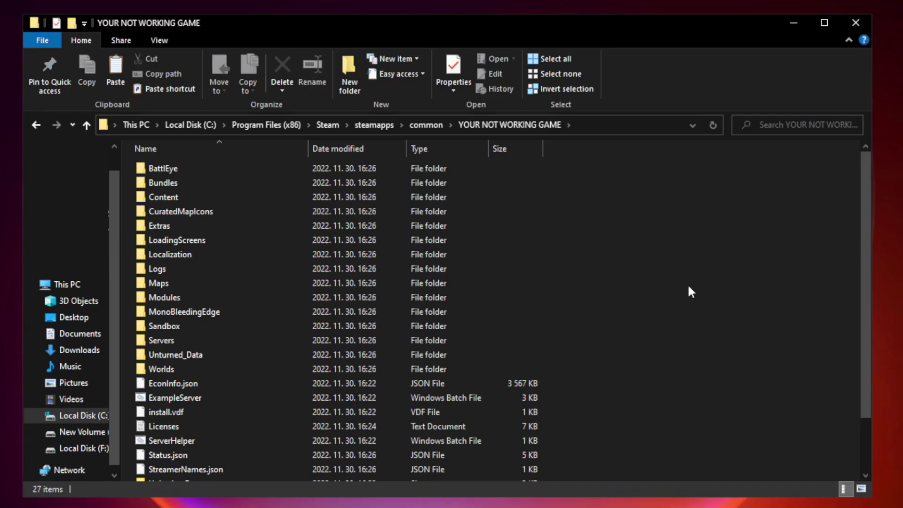
left_click_drag(866, 247, 868, 325)
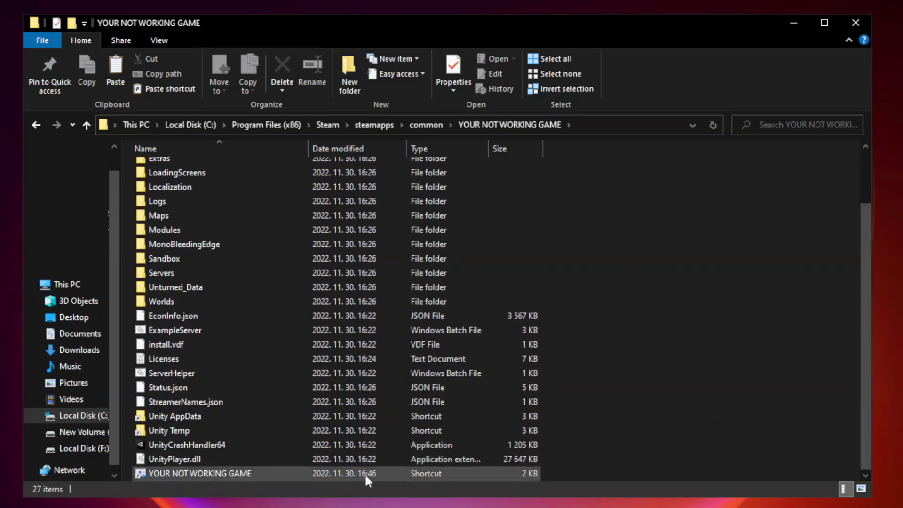
left_click(312, 475)
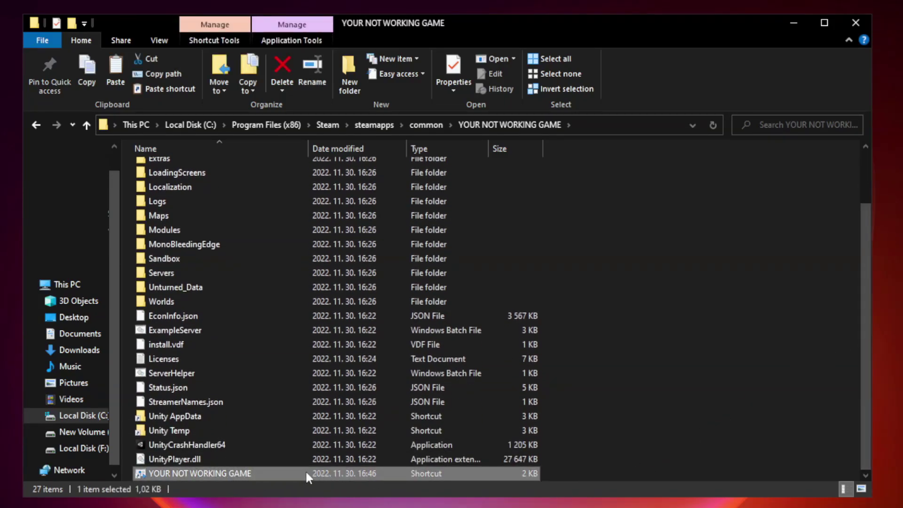
right_click(306, 474)
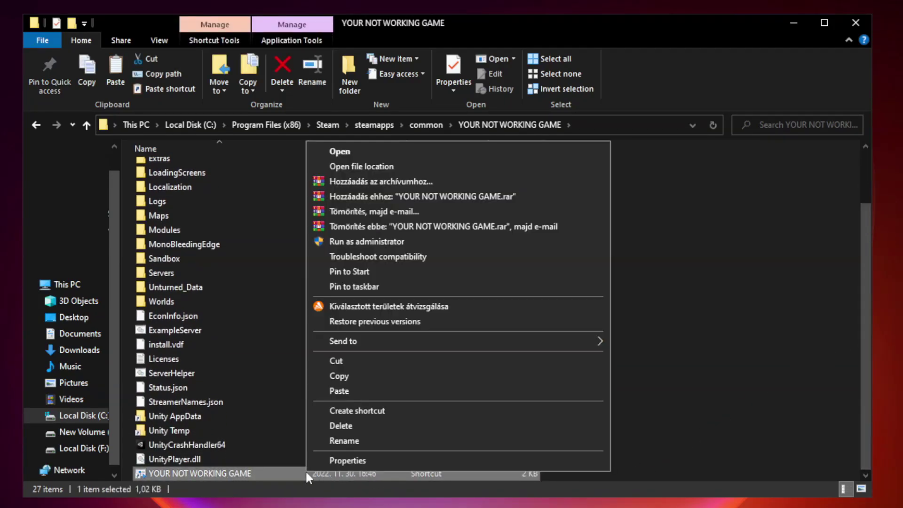
left_click(456, 463)
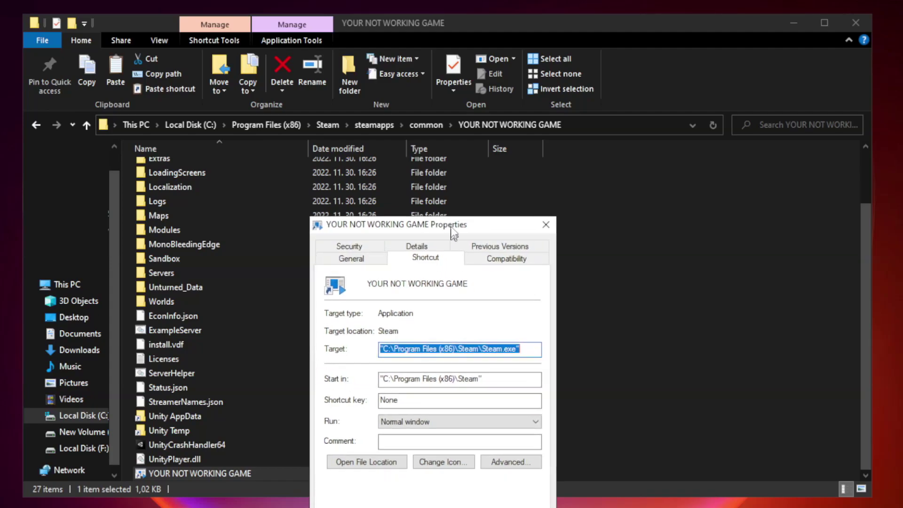
left_click_drag(450, 249, 449, 102)
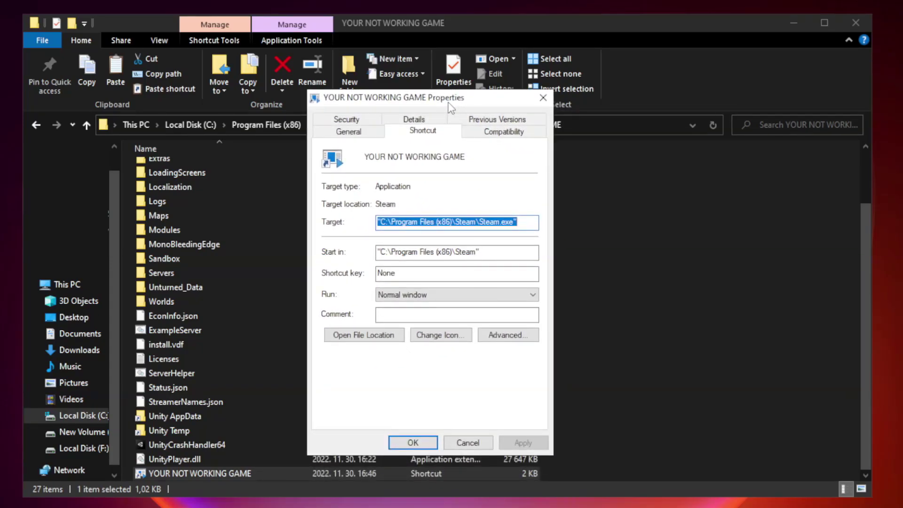
Step: Set the shortcut to Windows 8 compatibility mode, run as administrator, without fullscreen optimizations
left_click(502, 134)
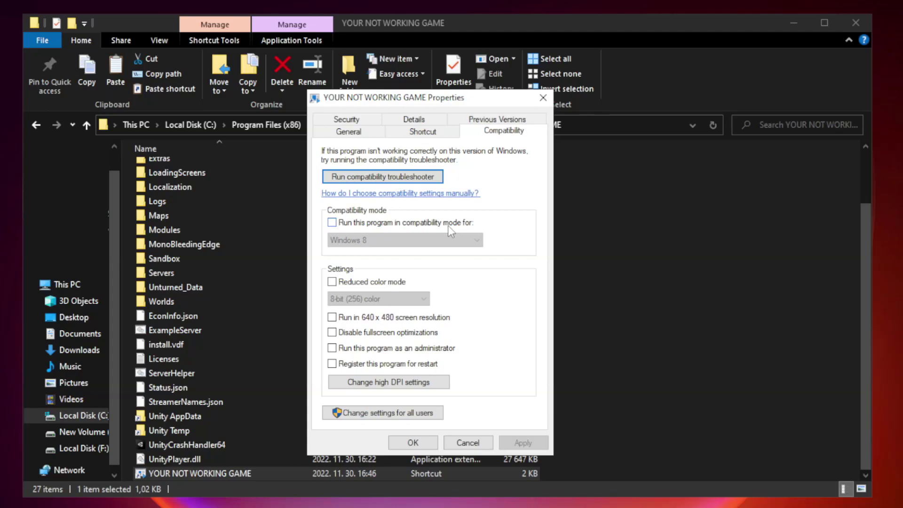
left_click(359, 224)
left_click(385, 240)
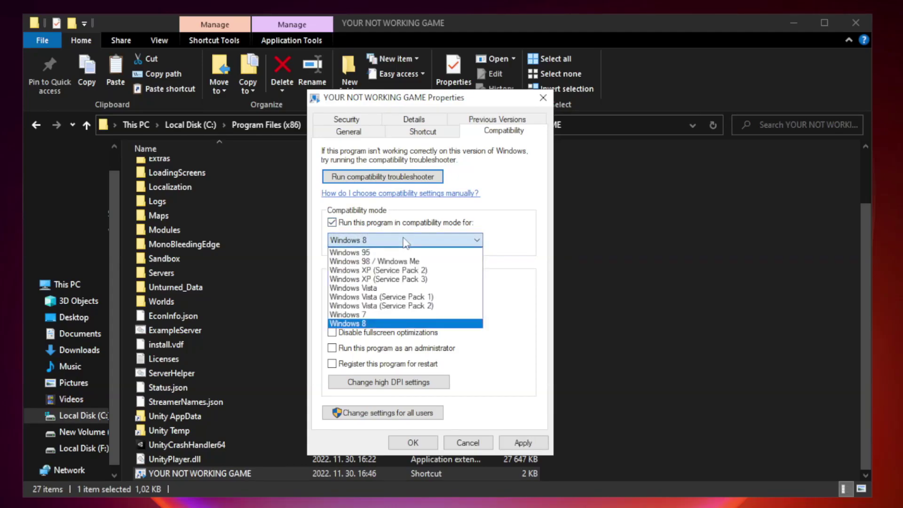
left_click(382, 324)
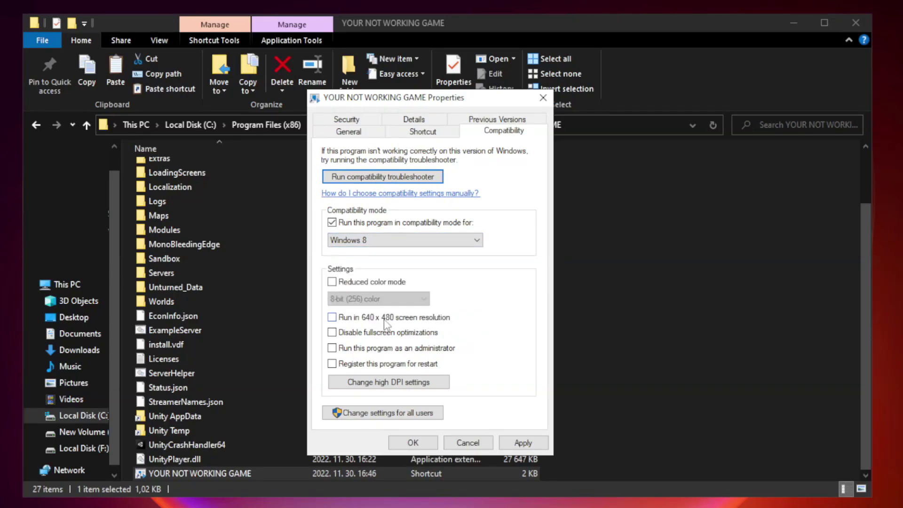
left_click(354, 337)
left_click(520, 444)
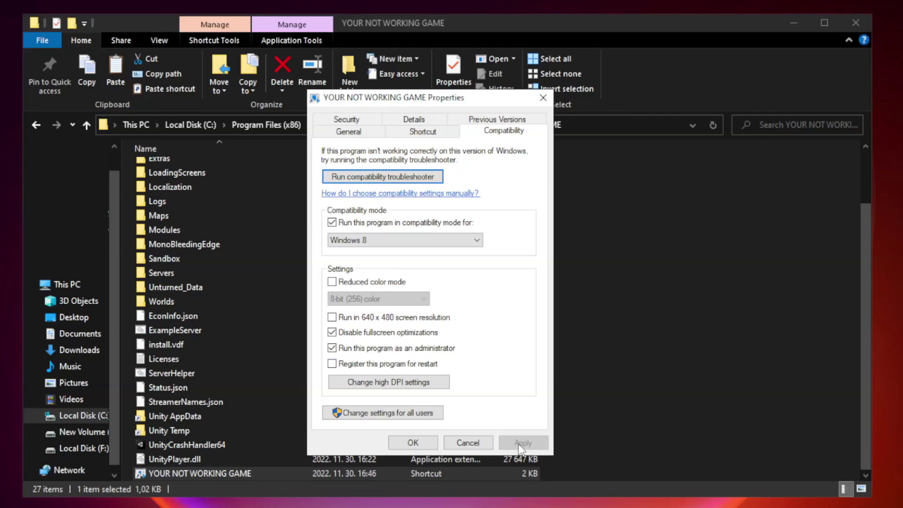
left_click(413, 442)
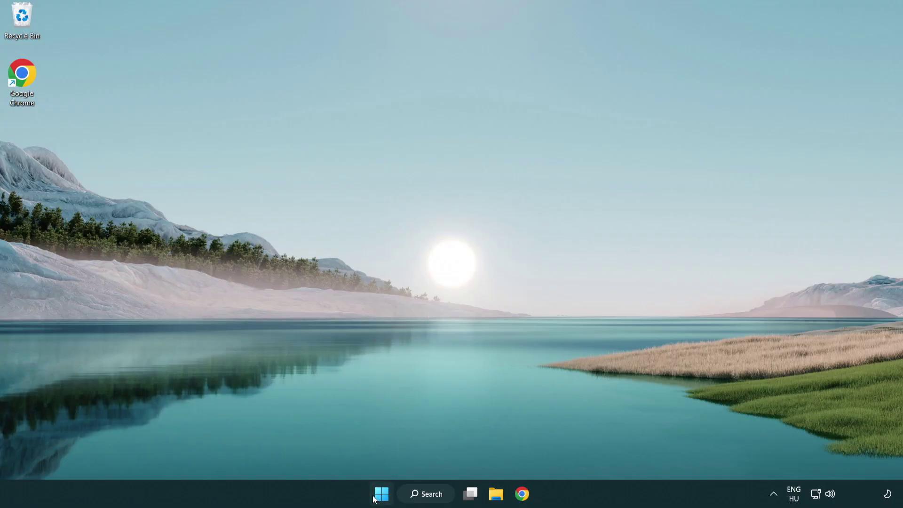
Step: Launch Task Manager from the Start button's Win+X menu
right_click(382, 498)
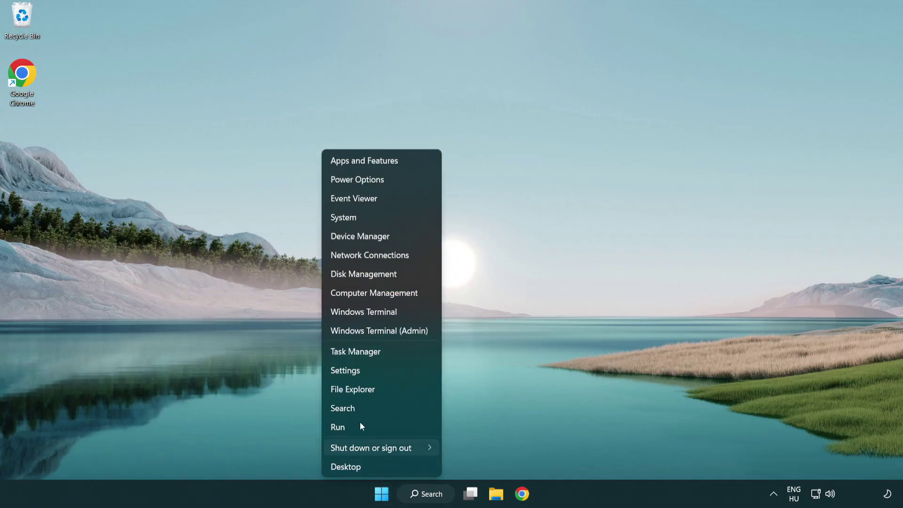
left_click(399, 352)
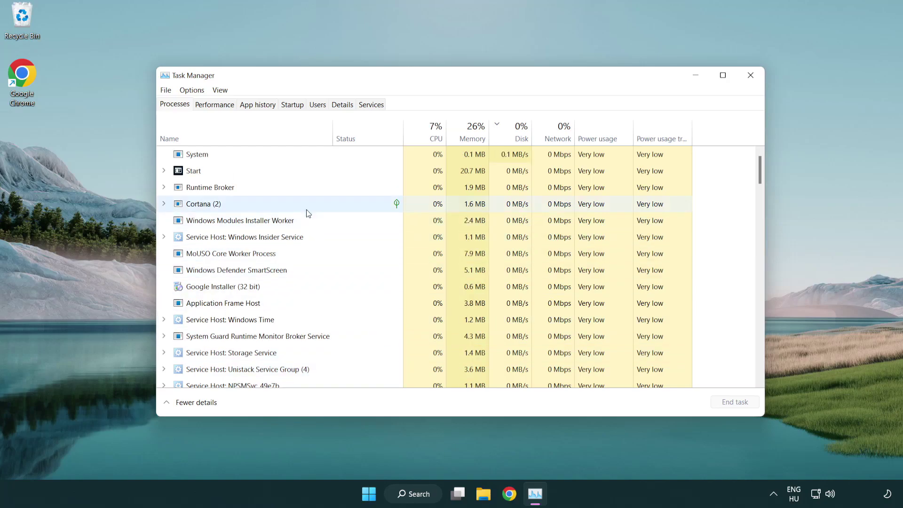
Step: Disable Terminal, Phone Link, Cortana and Windows Security notifications at startup, then close Task Manager
left_click(295, 106)
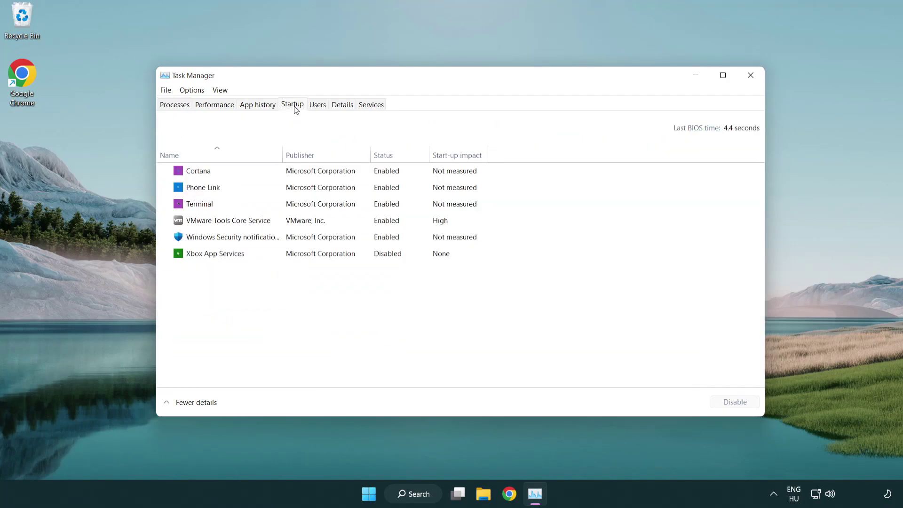
left_click(296, 207)
left_click(732, 402)
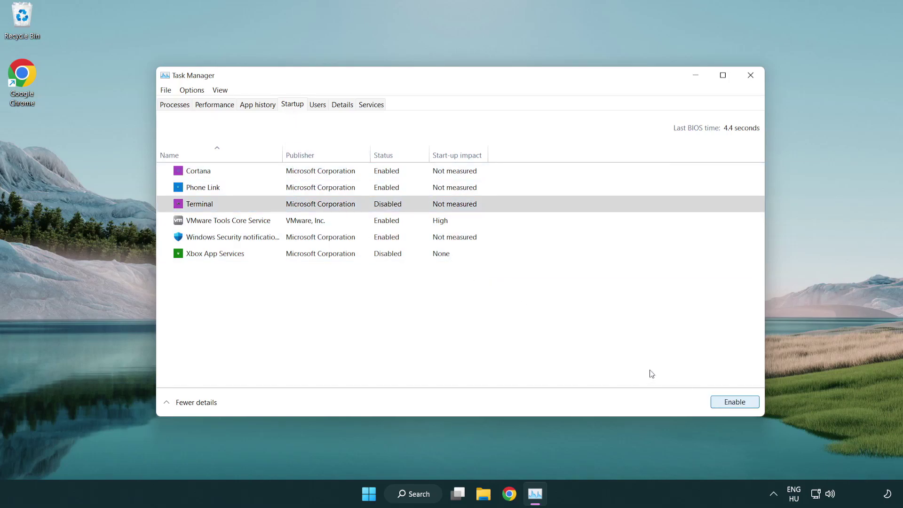
left_click(377, 191)
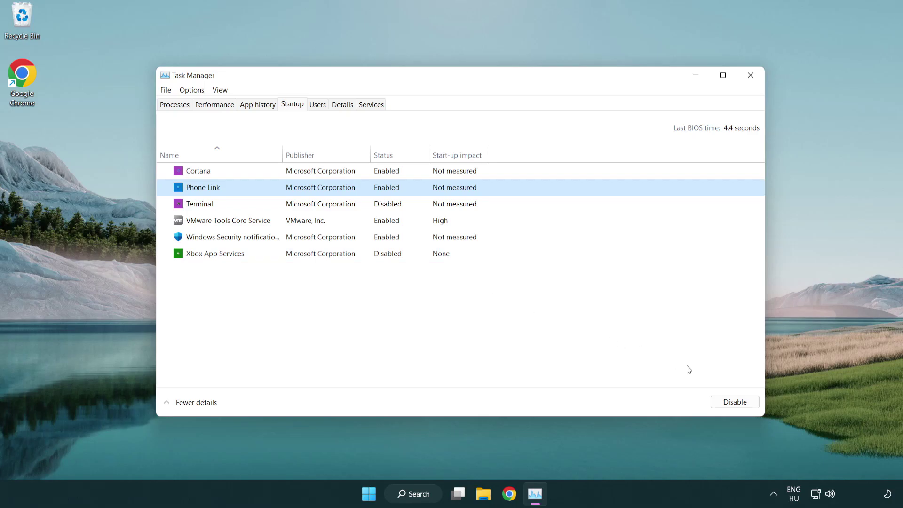
left_click(733, 402)
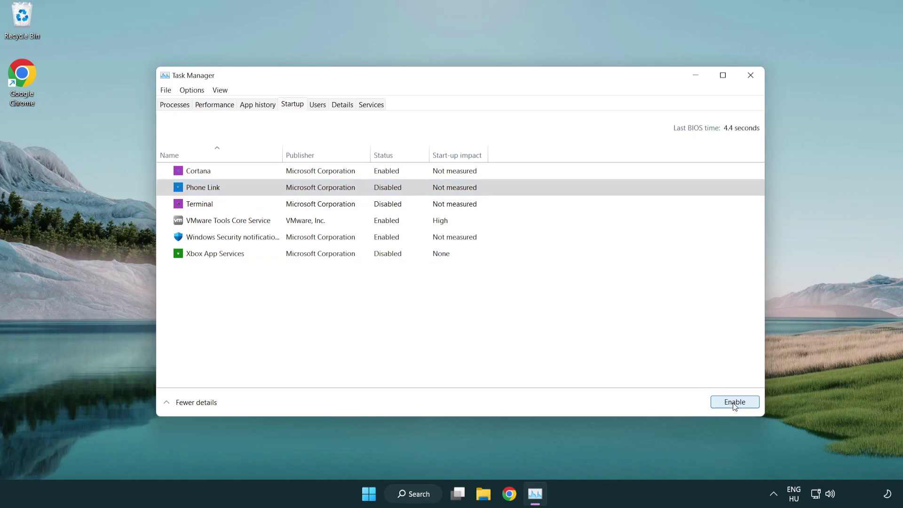
left_click(323, 175)
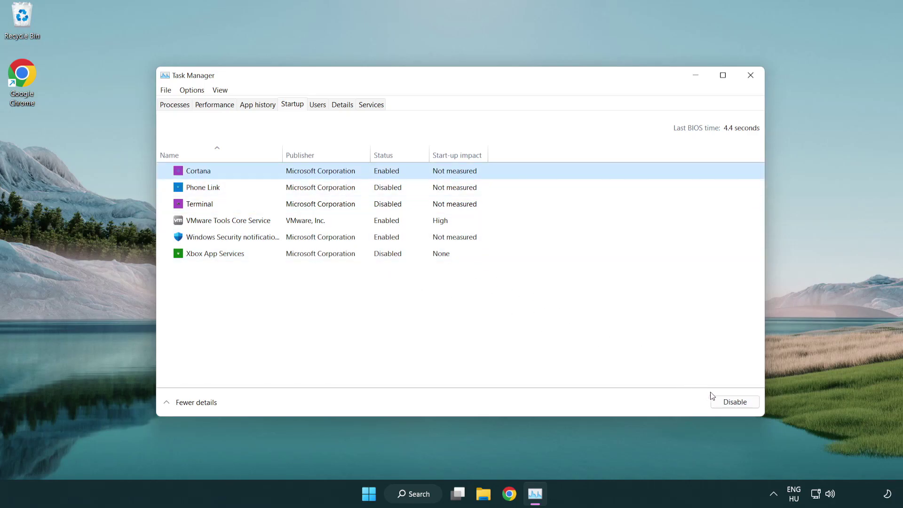
left_click(733, 403)
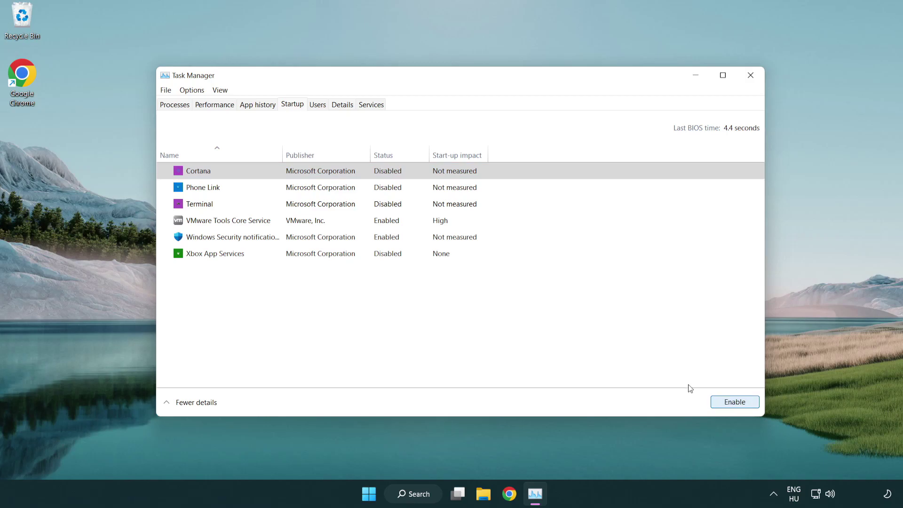
left_click(429, 243)
left_click(713, 399)
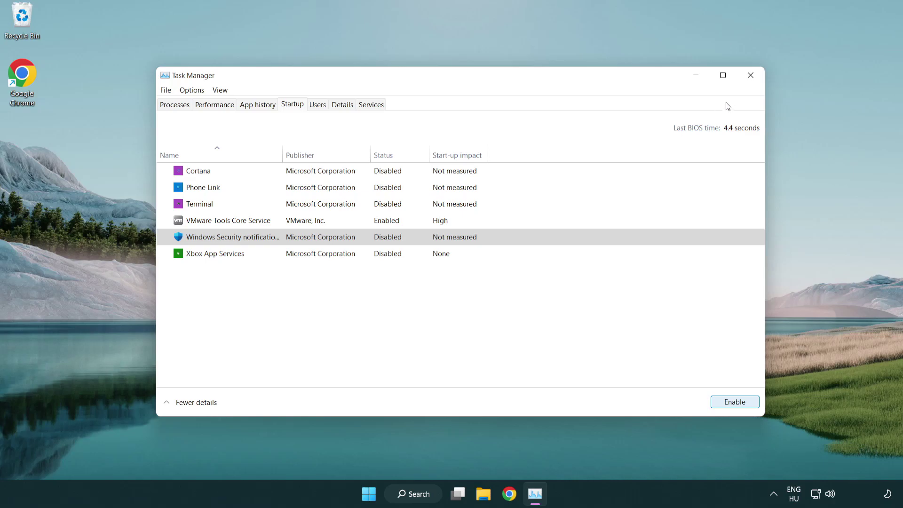
left_click(753, 81)
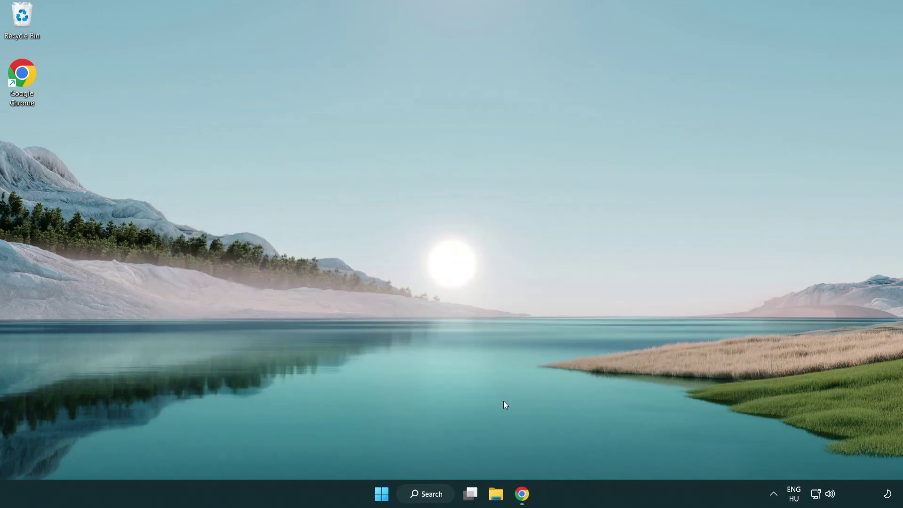
Step: Restore Chrome and download dxwebsetup.exe from the DirectX End-User Runtime Web Installer page
left_click(522, 494)
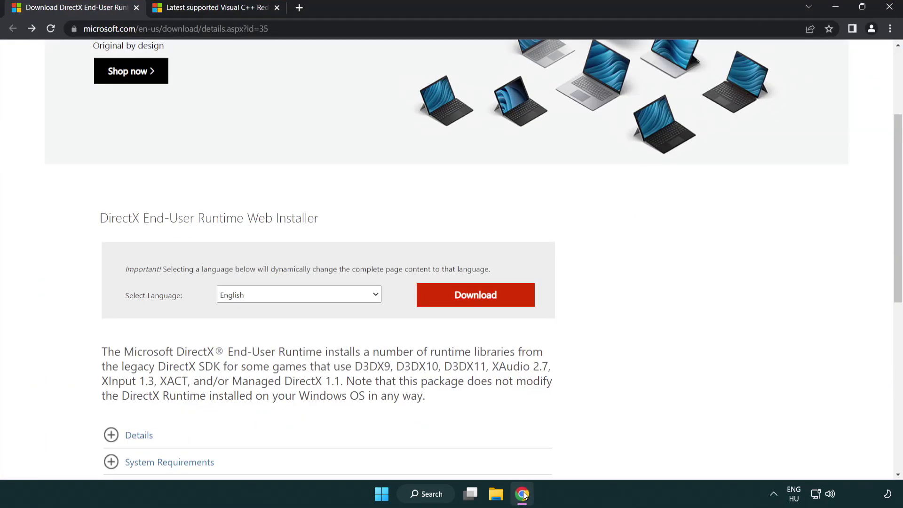
scroll(385, 416, "up", 3)
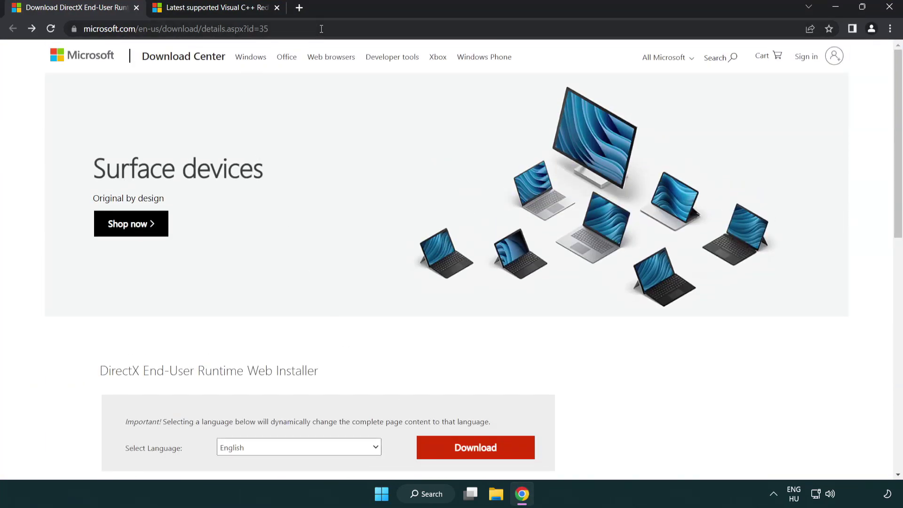
left_click(66, 24)
left_click(864, 205)
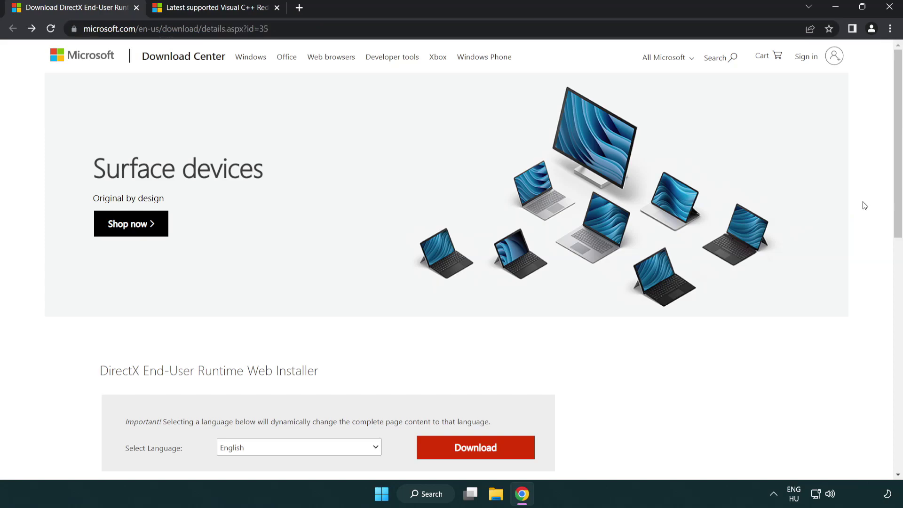
scroll(888, 205, "down", 3)
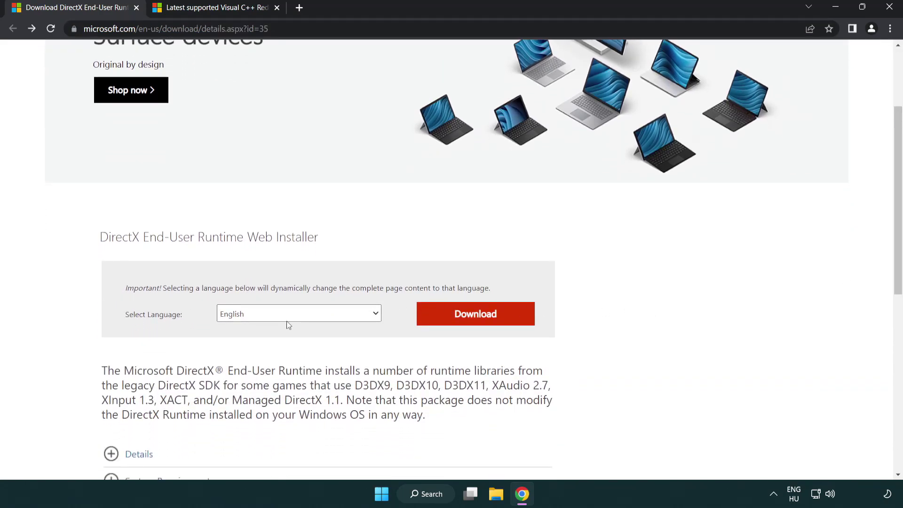
left_click(480, 323)
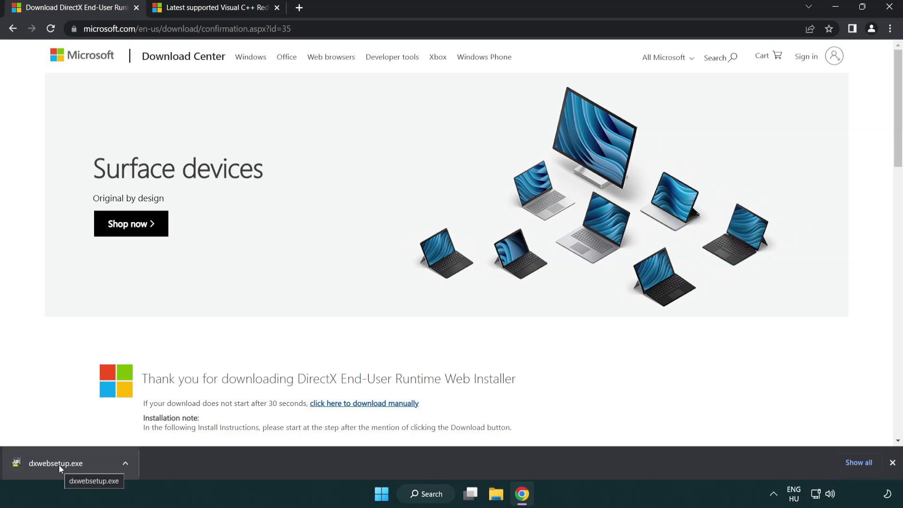
Step: Run the DirectX web installer, accepting the licence and declining the Bing Bar, through to Finish
left_click(58, 464)
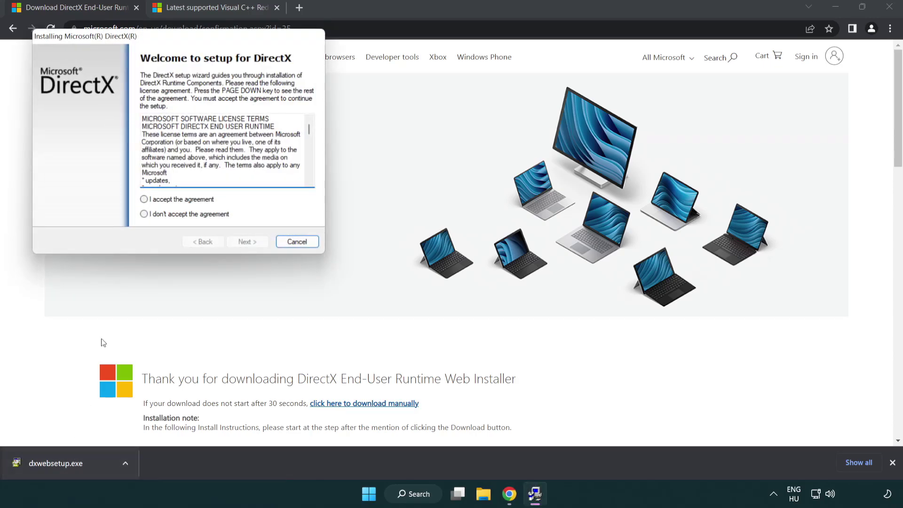
left_click_drag(137, 43, 398, 143)
left_click_drag(571, 230, 568, 278)
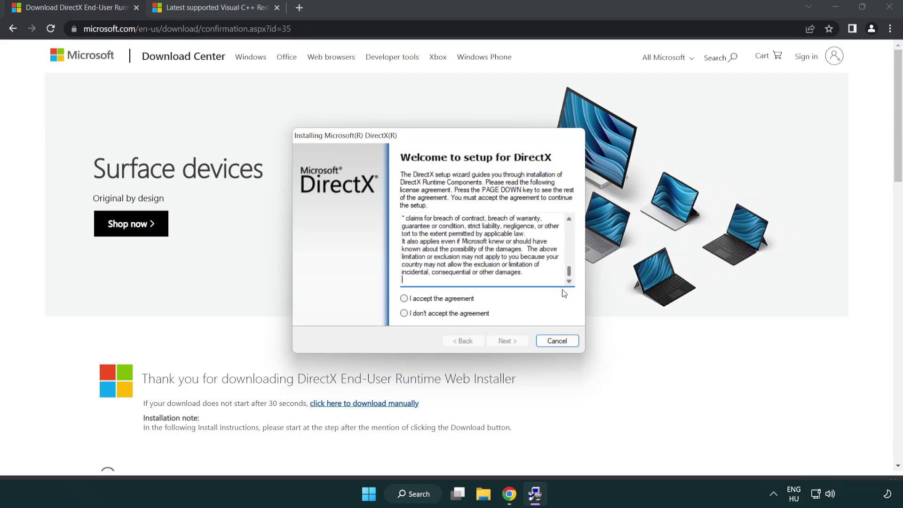
left_click(405, 301)
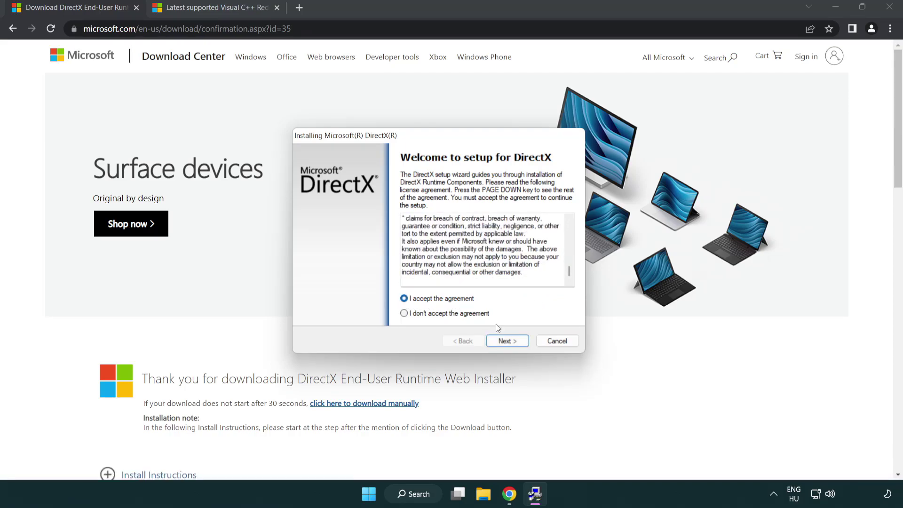
left_click(509, 343)
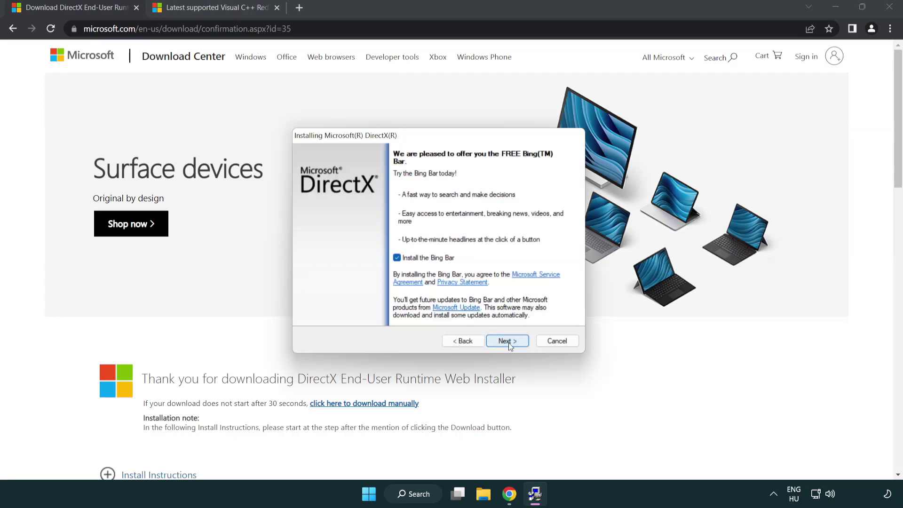
left_click(398, 259)
left_click(511, 341)
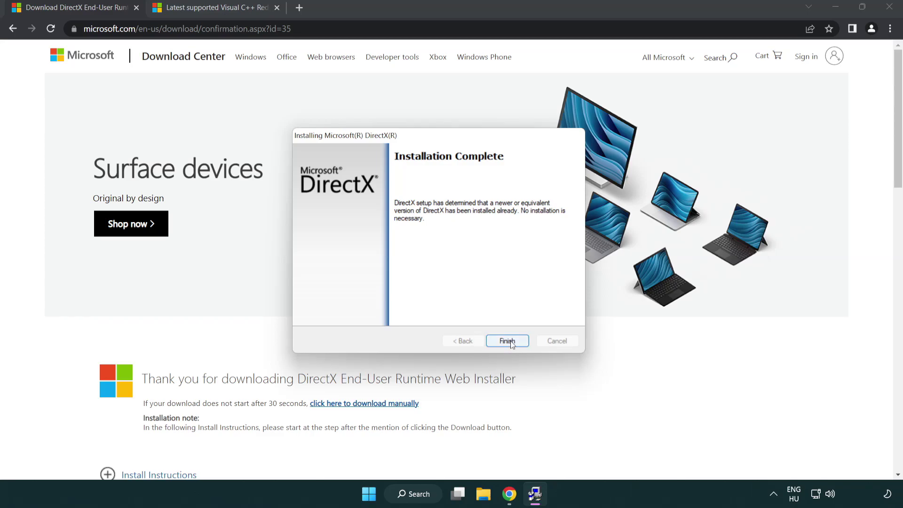
left_click(508, 339)
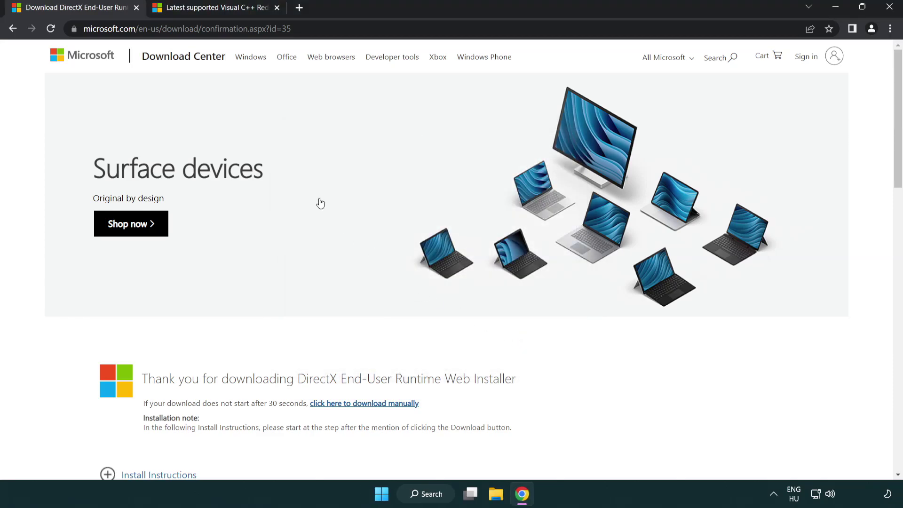
Step: Close the DirectX tab and scroll to the Visual C++ 2015–2022 redistributable table
left_click(136, 8)
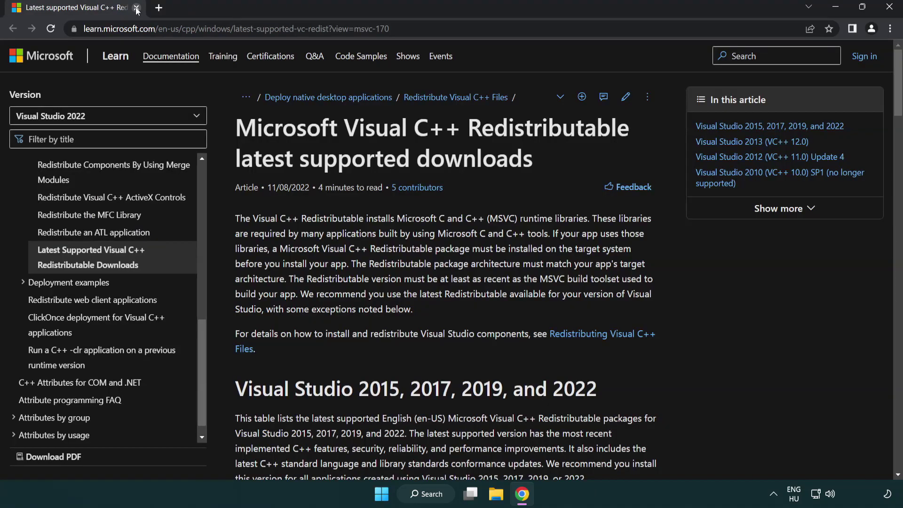
left_click(417, 28)
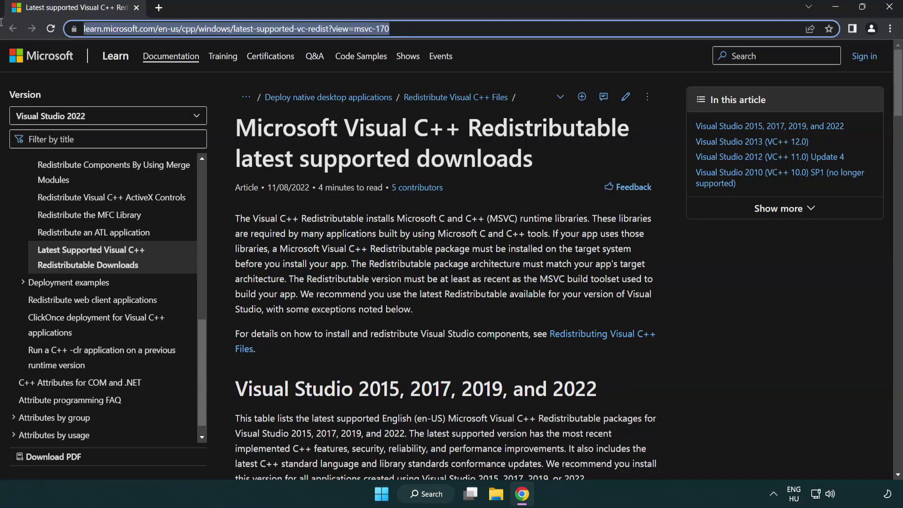
left_click(465, 155)
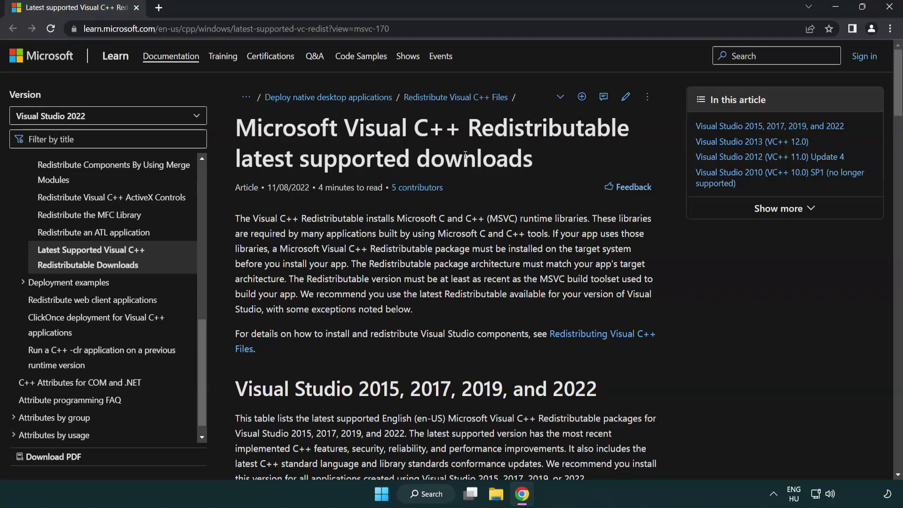
scroll(465, 155, "down", 6)
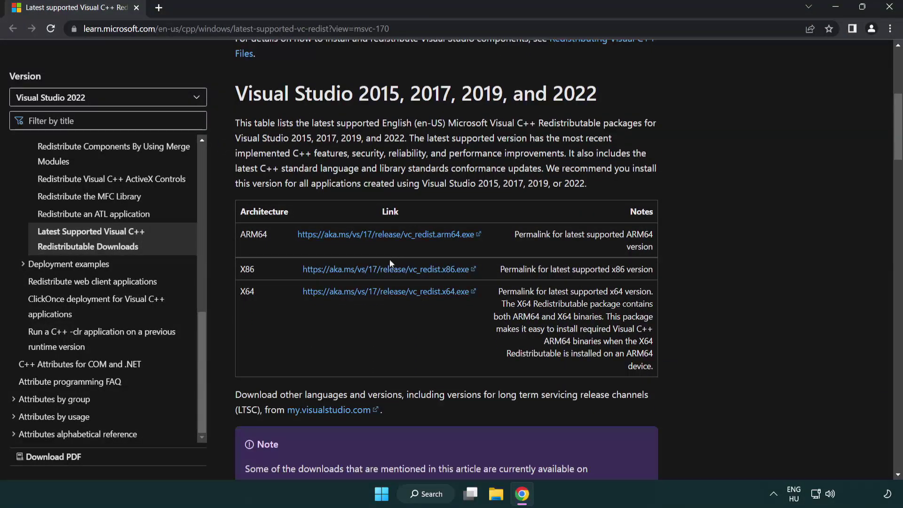
Step: Download the ARM64, x86 and x64 redistributables and launch VC_redist.arm64.exe
left_click(372, 234)
left_click(374, 269)
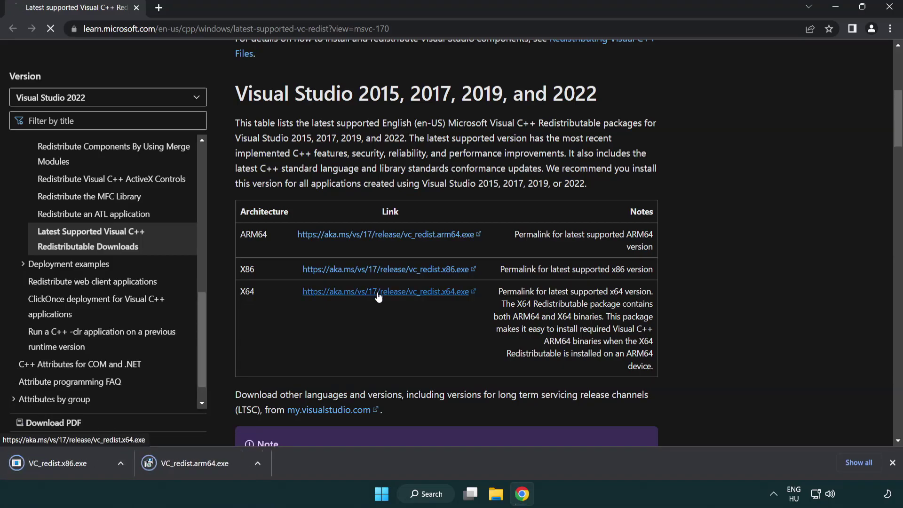
left_click(379, 292)
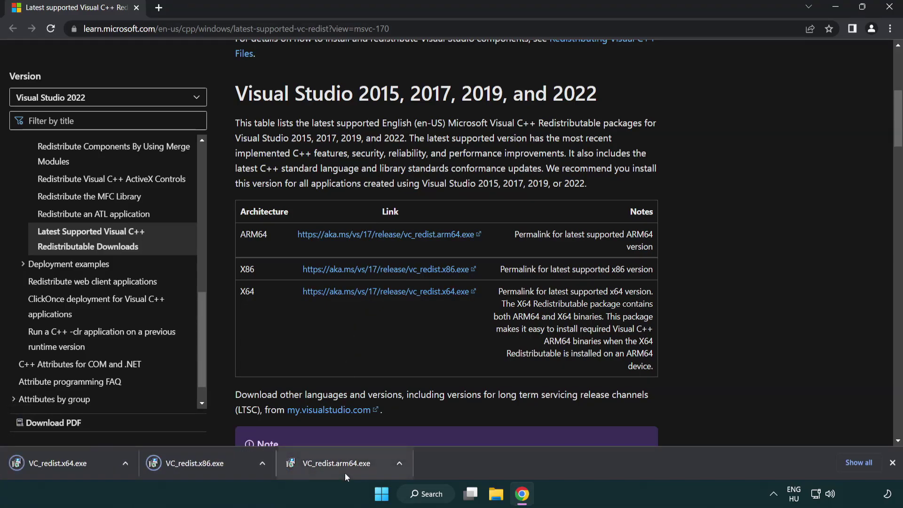
left_click(345, 471)
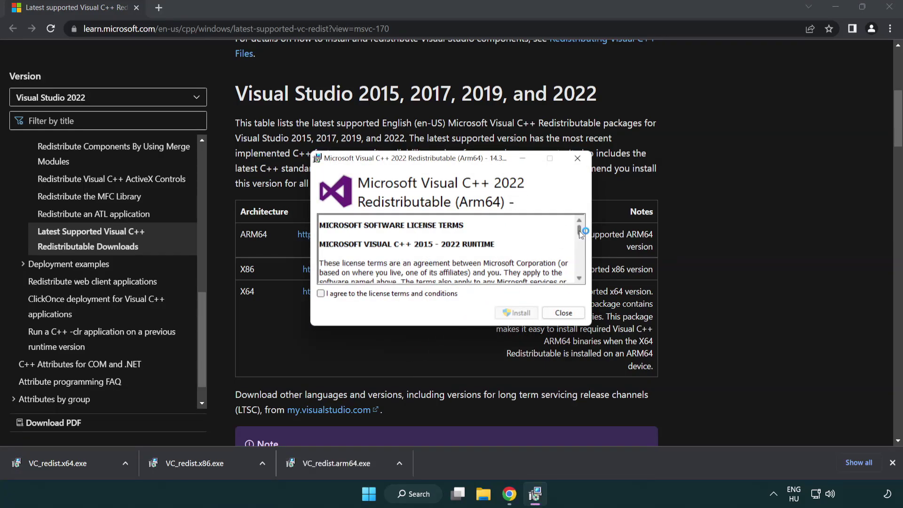
Step: Accept the licence and attempt the ARM64 install, dismissing its unsupported-failure dialog
left_click_drag(579, 230, 580, 270)
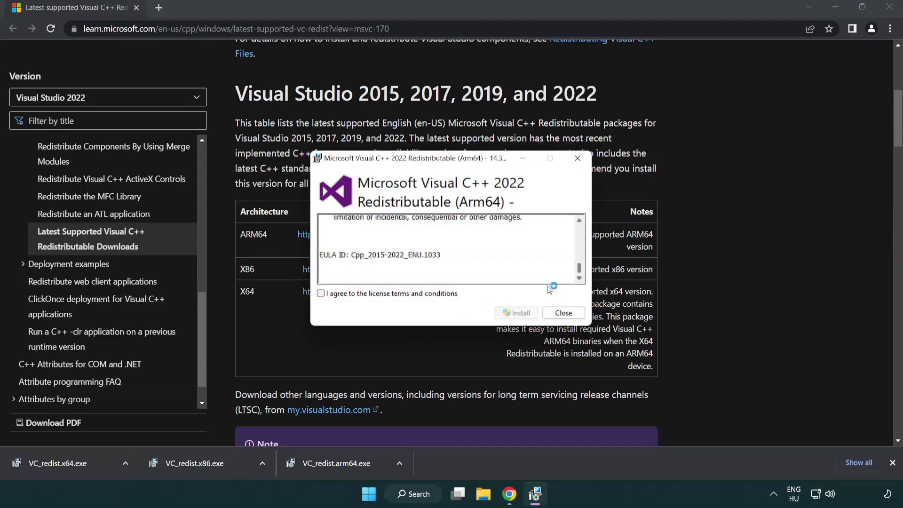
left_click(324, 294)
left_click(503, 313)
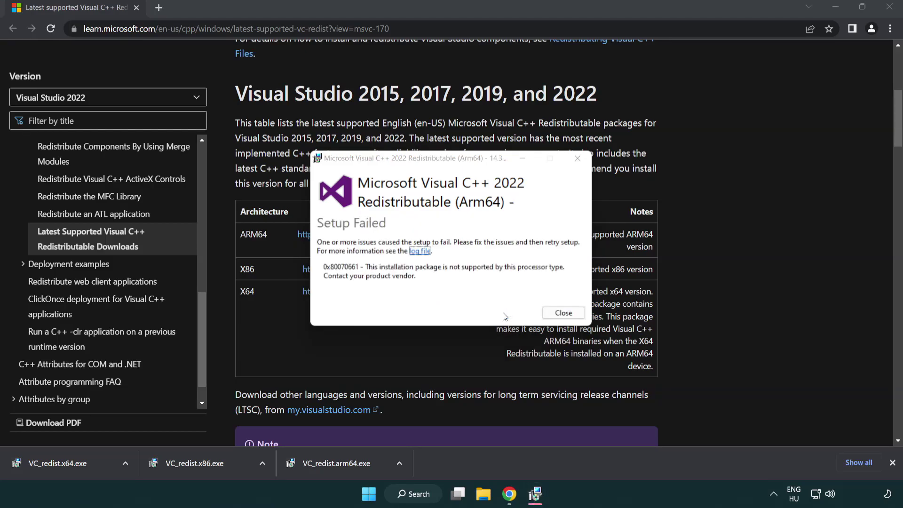
left_click(563, 314)
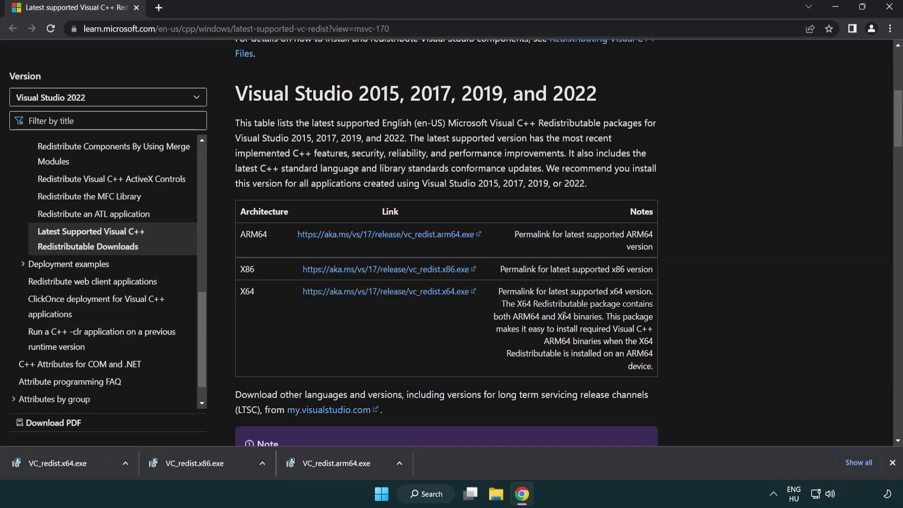
Step: Install the x86 and x64 redistributables, closing each setup without restarting
left_click(202, 469)
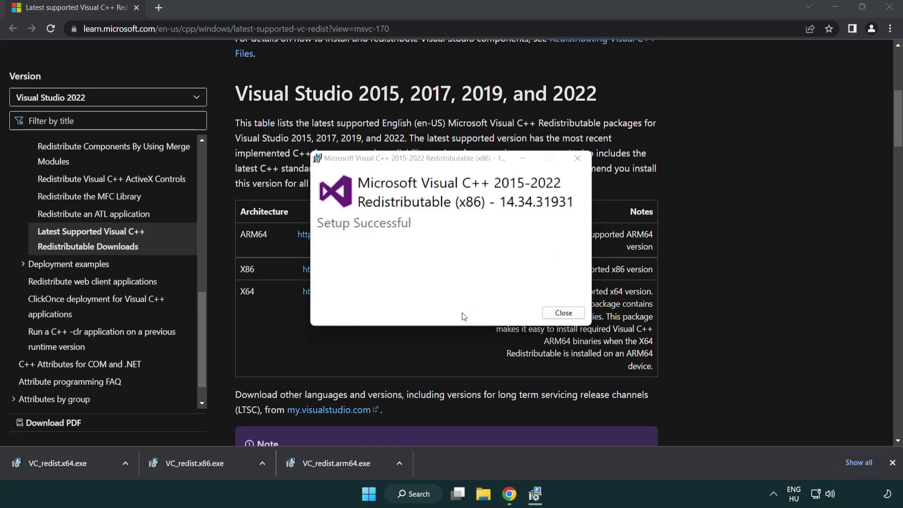
left_click(564, 313)
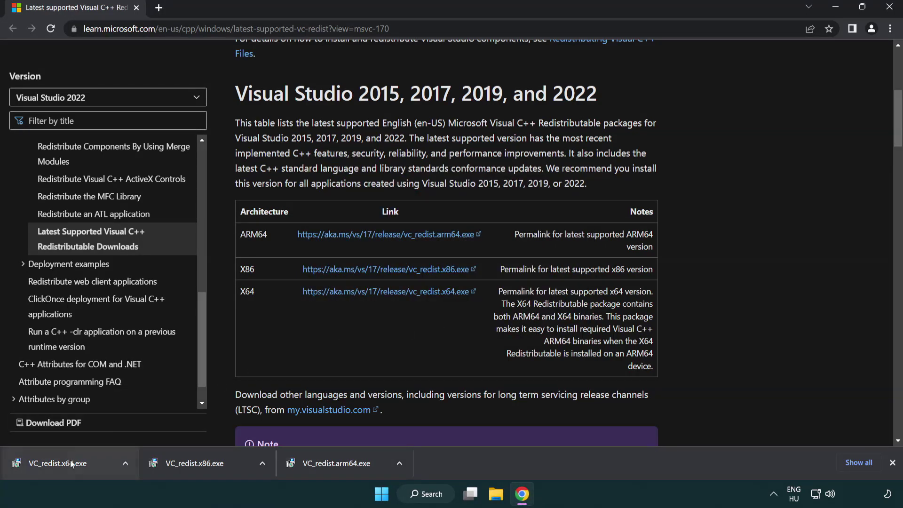
left_click(68, 461)
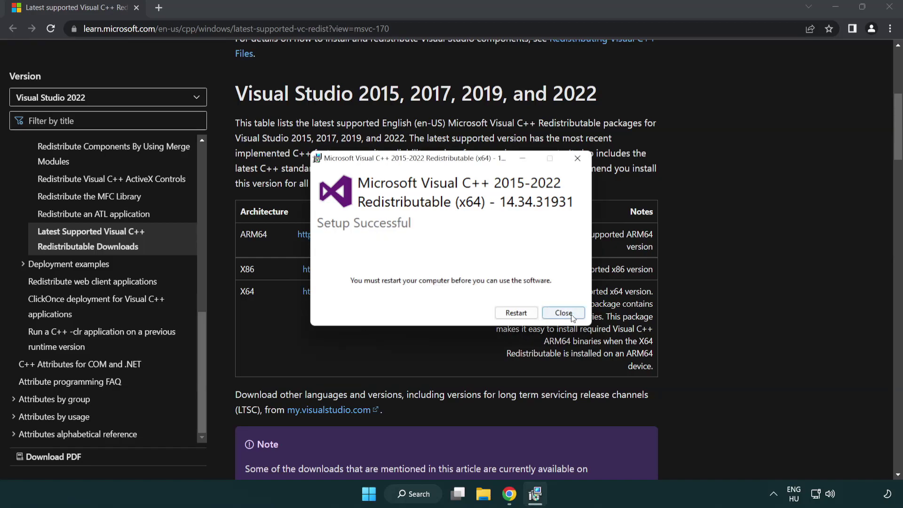
left_click(563, 313)
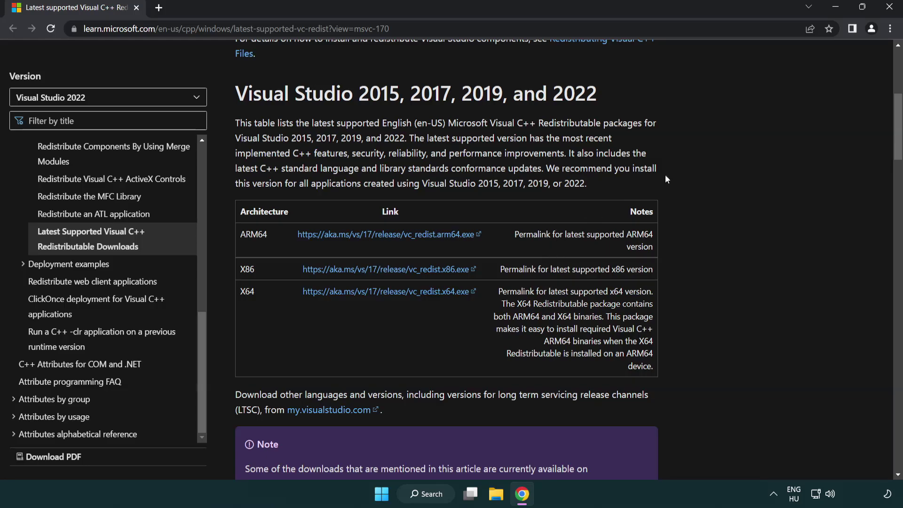
Step: Close Chrome and launch Command Prompt as administrator via search for 'cmd', centred on screen
left_click(885, 10)
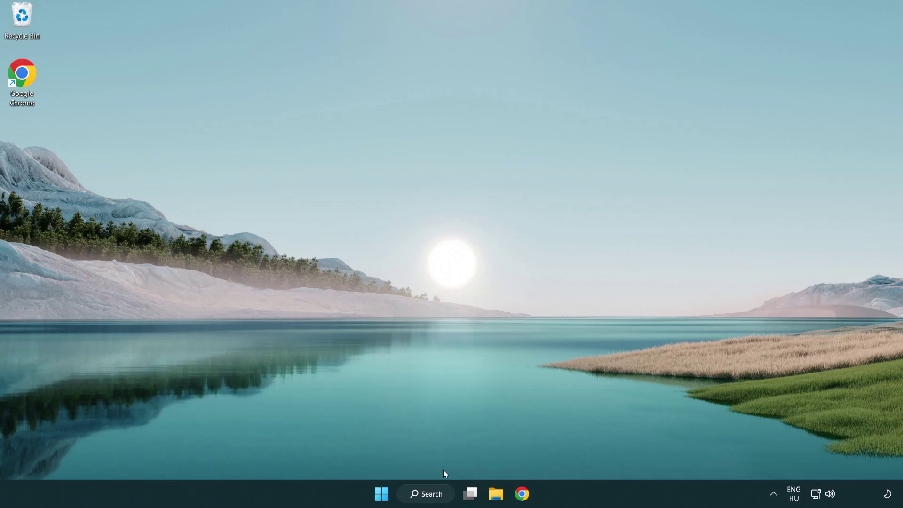
left_click(423, 496)
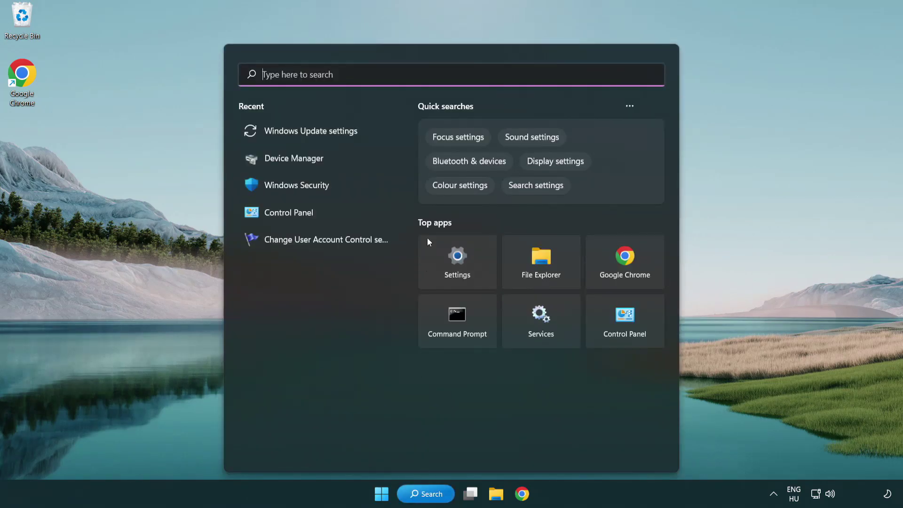
type("cmd")
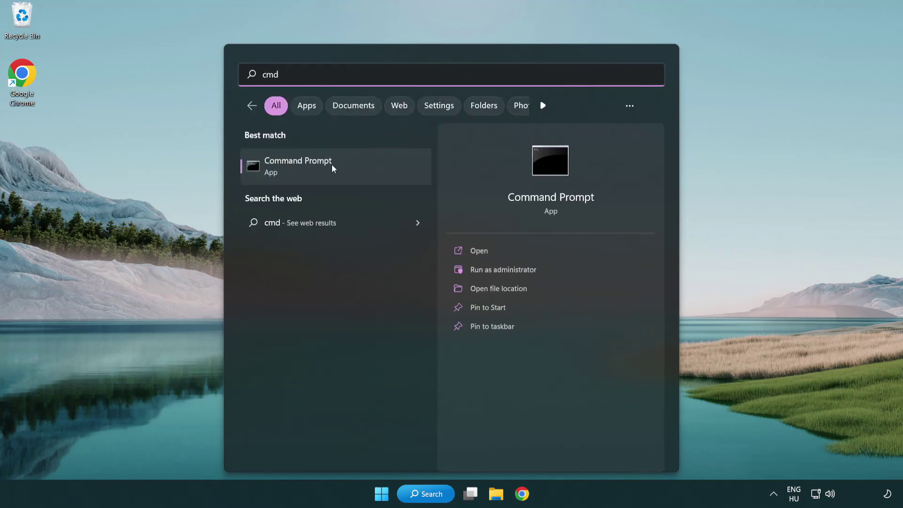
right_click(345, 169)
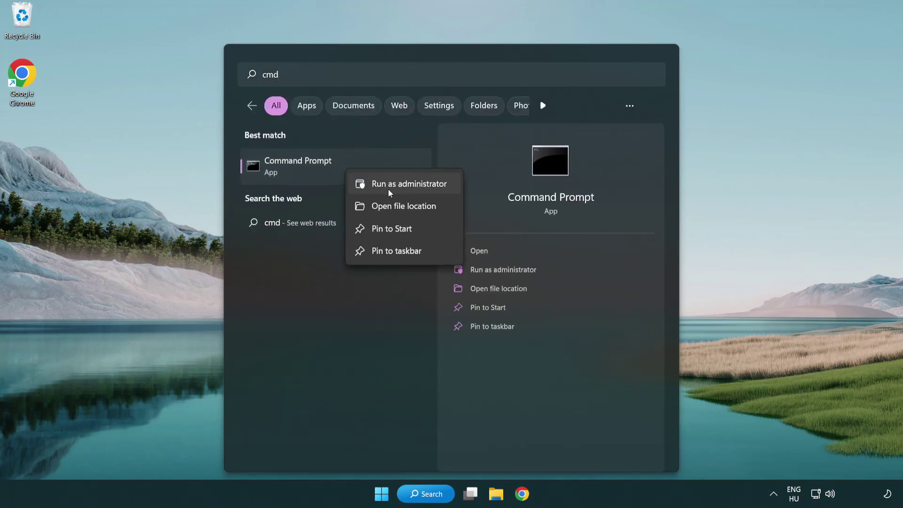
left_click(409, 185)
left_click_drag(322, 54, 455, 93)
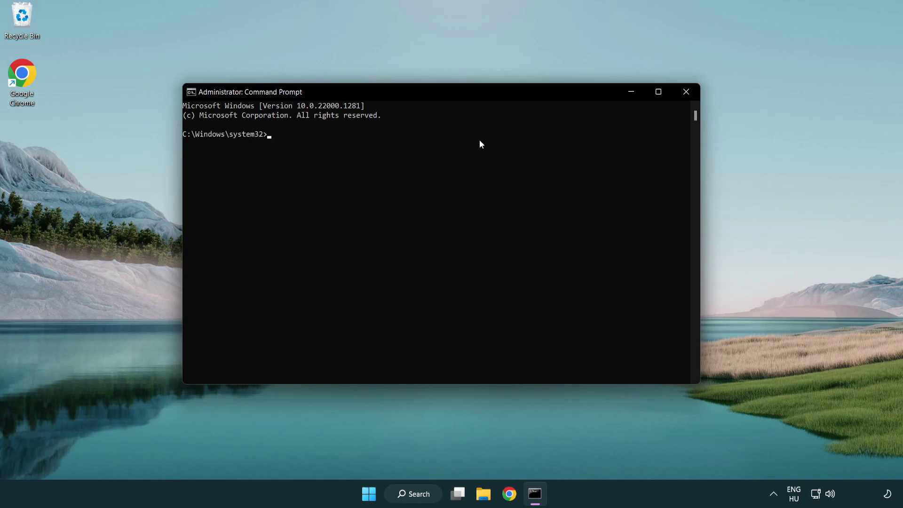
Step: Run sfc /scannow in the administrator Command Prompt
type("sfc /")
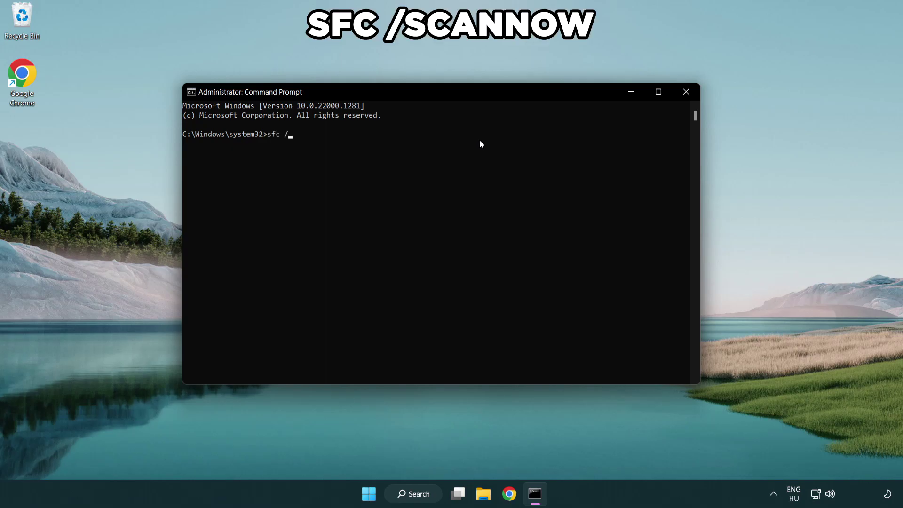
type("scannow")
key("Return")
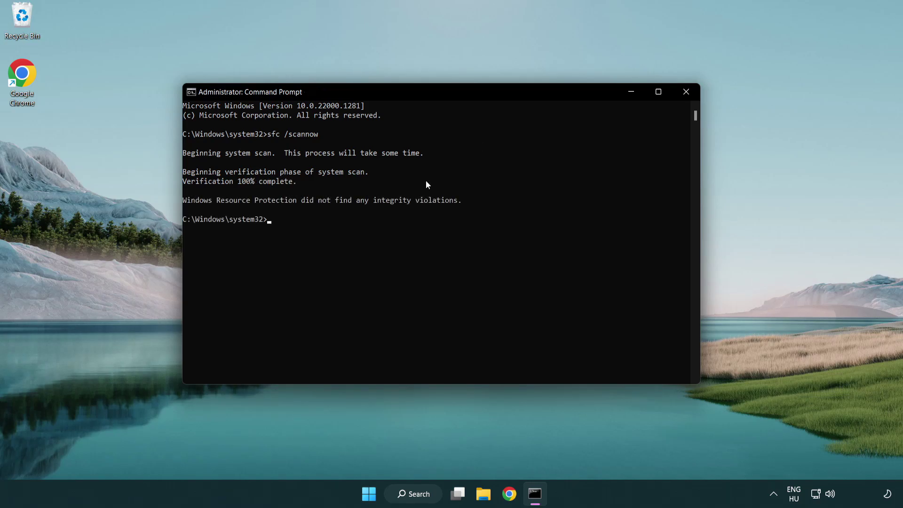
Step: Close Command Prompt and bring up the Start menu's power options showing Restart
left_click(687, 92)
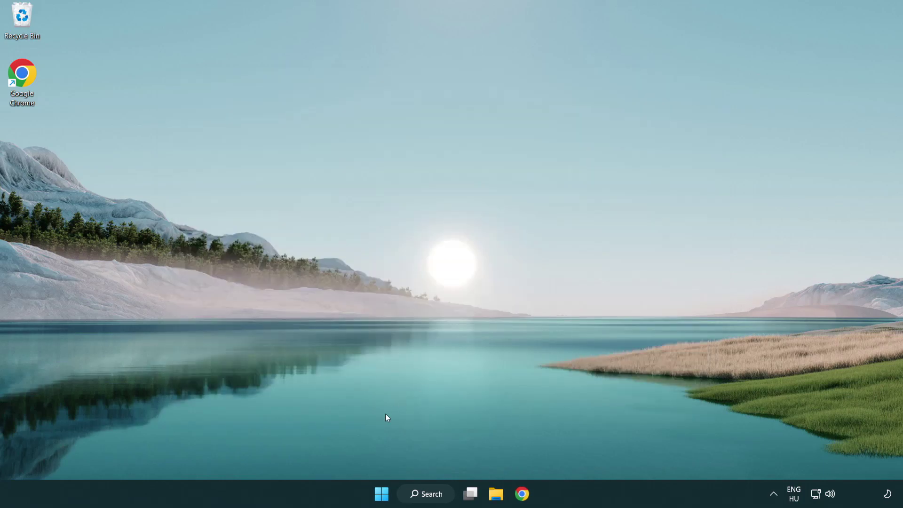
left_click(375, 498)
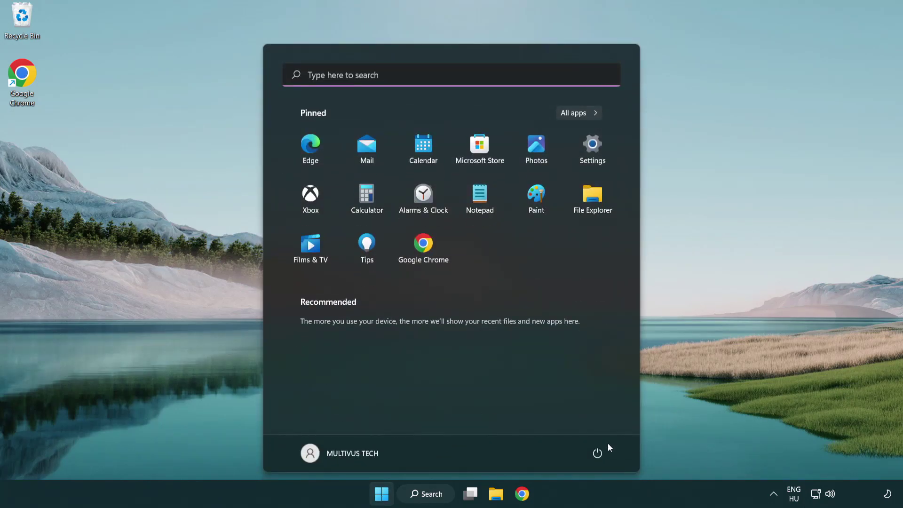
left_click(602, 453)
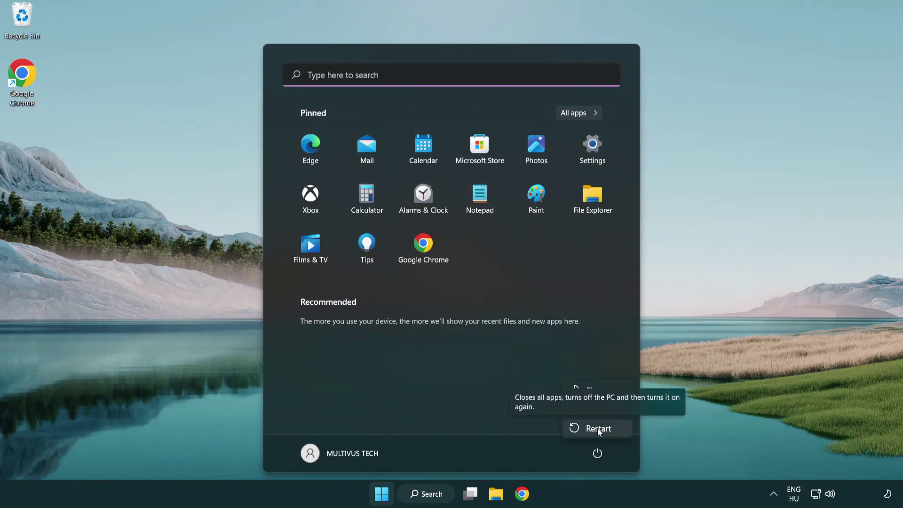